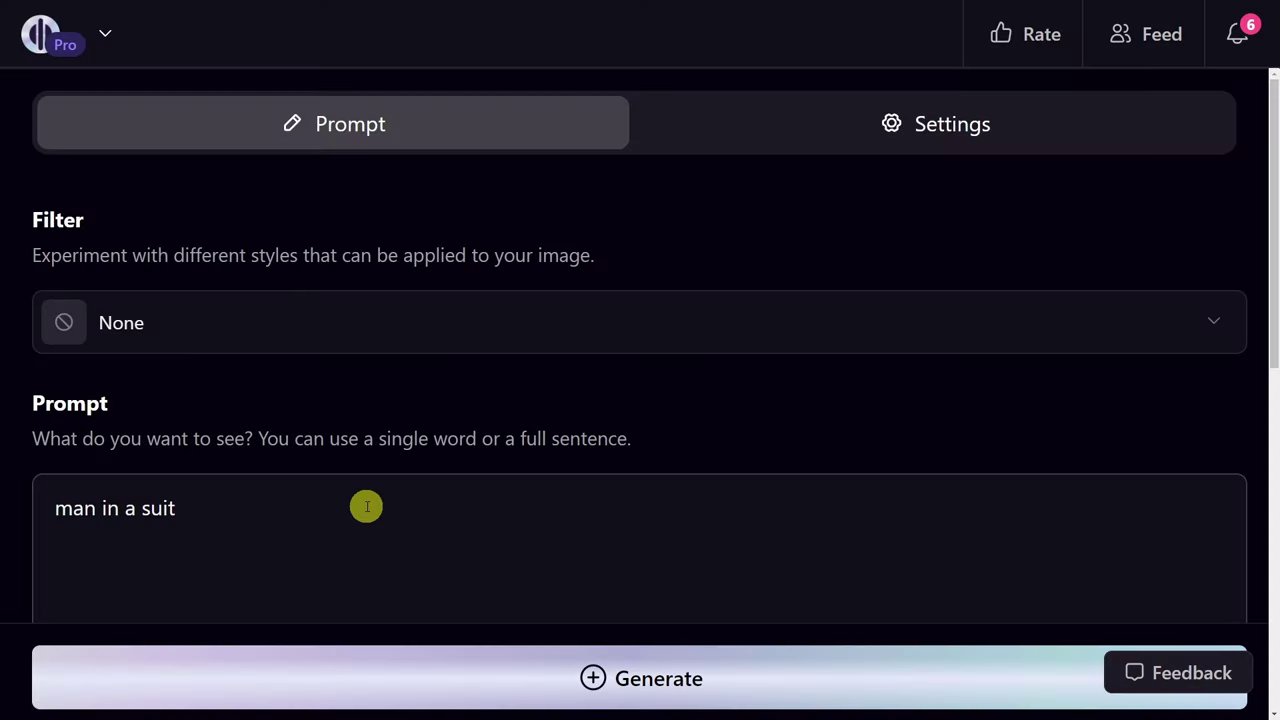
Step: Examine the image results generated from the prompt "man in a suit"
{"action": "triple_click", "coordinate": [145, 512]}
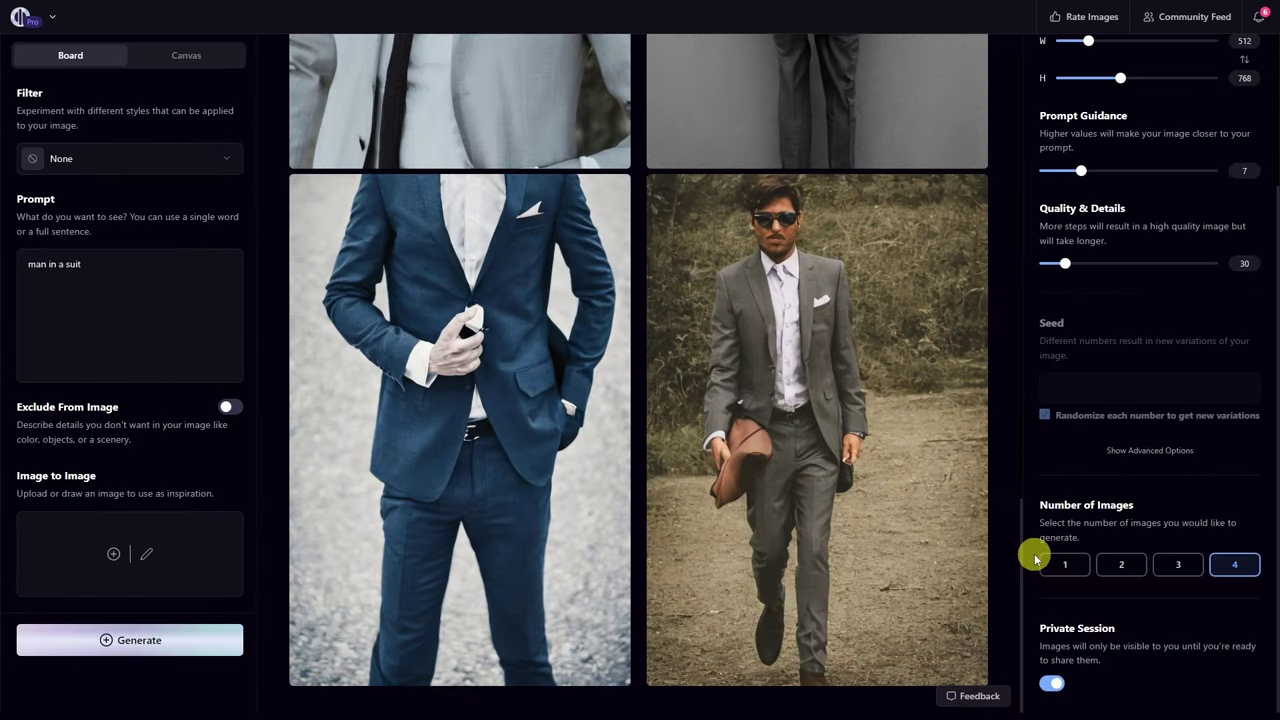
{"action": "scroll", "coordinate": [931, 509], "scroll_direction": "up", "scroll_amount": 5}
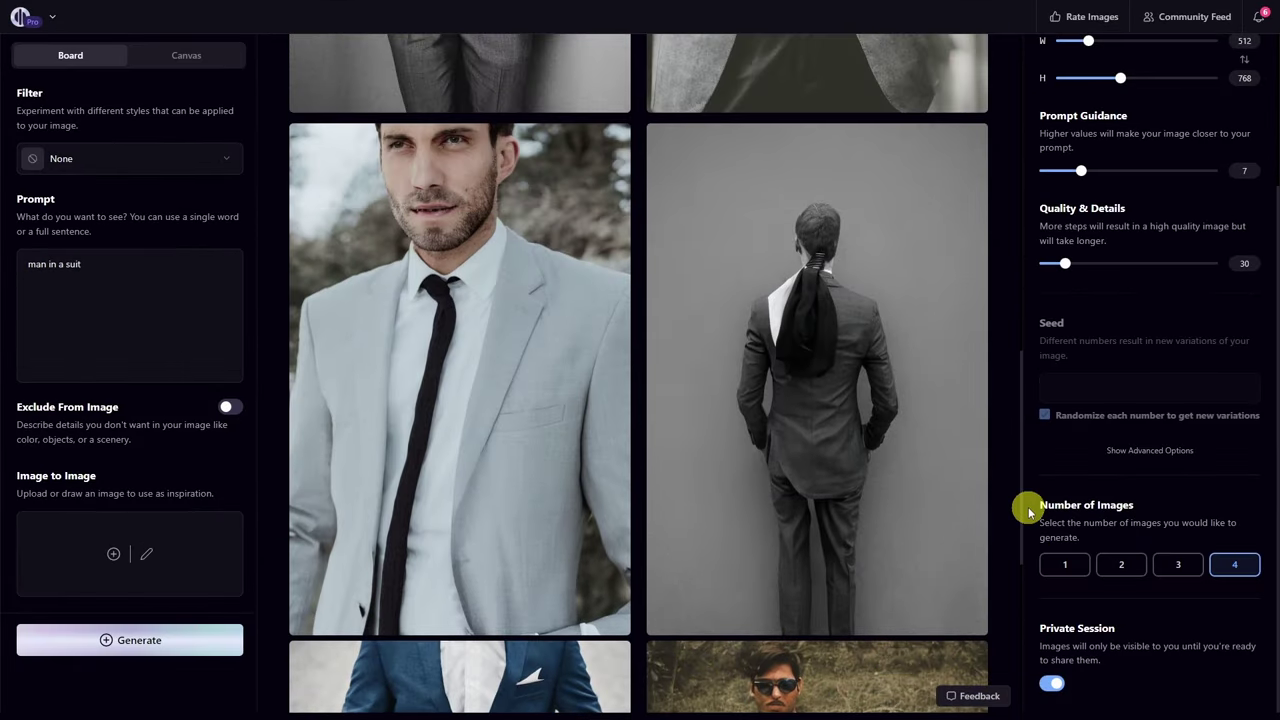
{"action": "scroll", "coordinate": [894, 523], "scroll_direction": "up", "scroll_amount": 4}
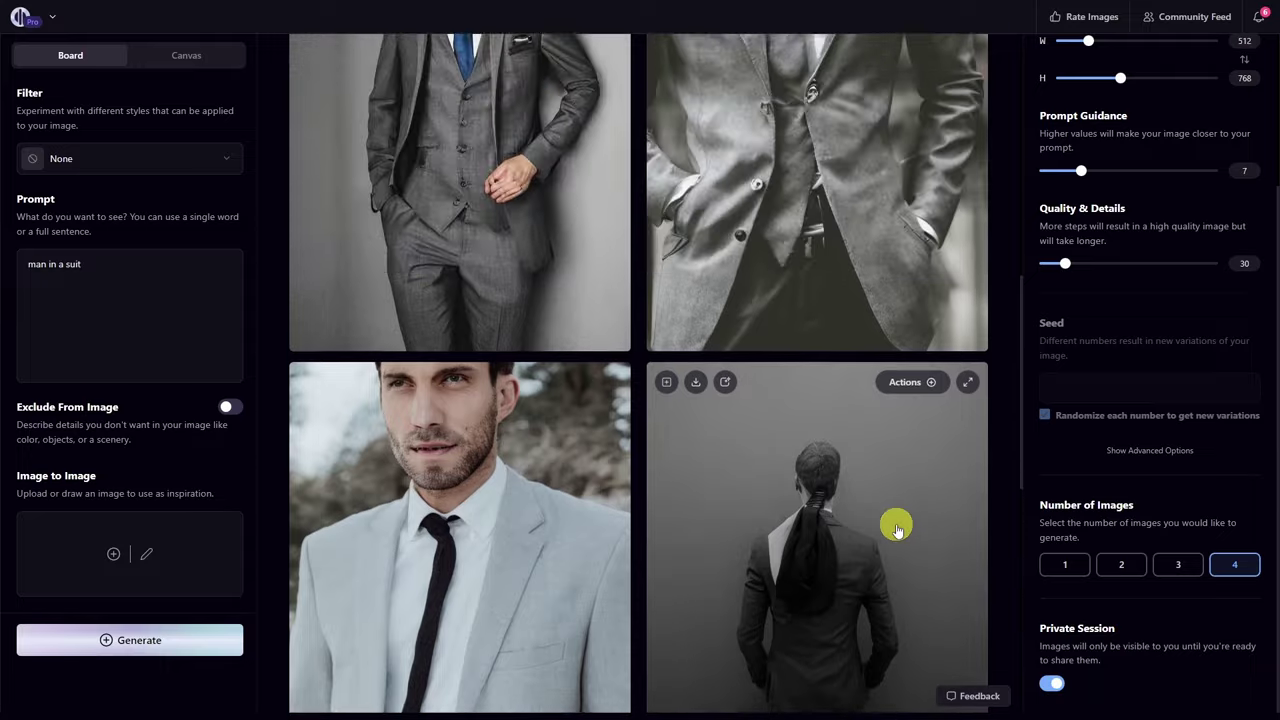
{"action": "scroll", "coordinate": [897, 530], "scroll_direction": "up", "scroll_amount": 1}
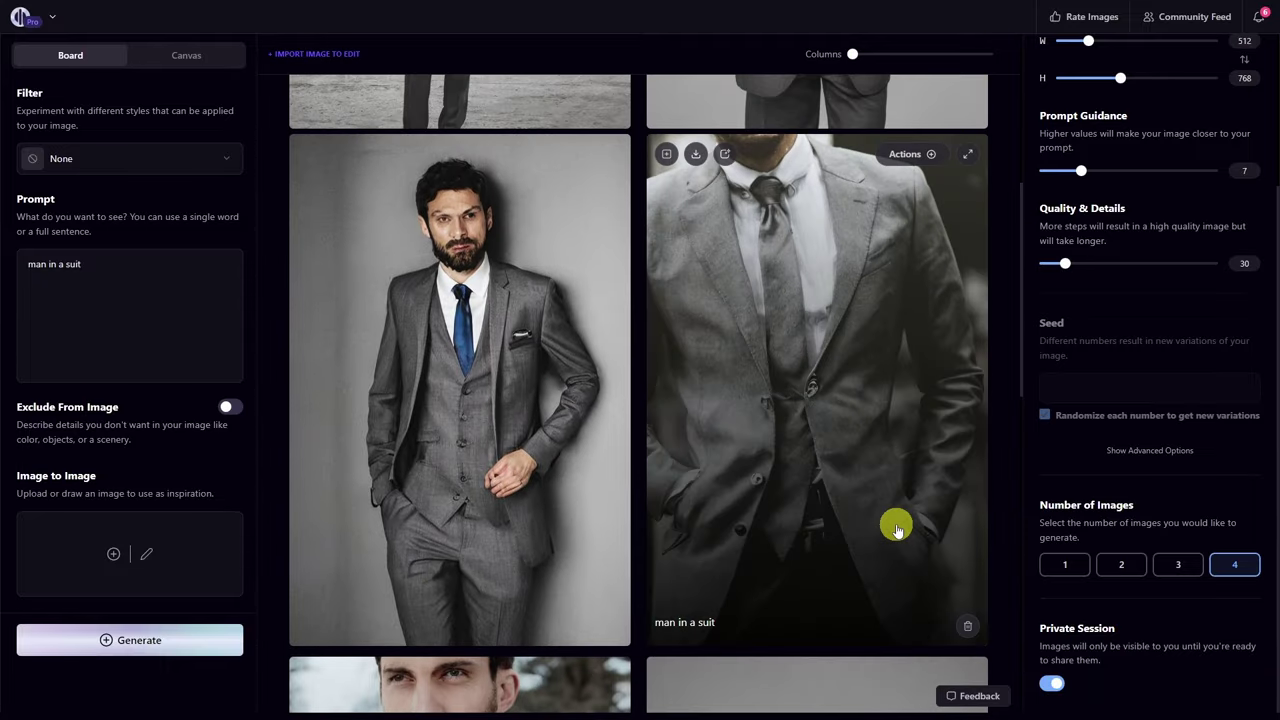
{"action": "scroll", "coordinate": [897, 530], "scroll_direction": "up", "scroll_amount": 4}
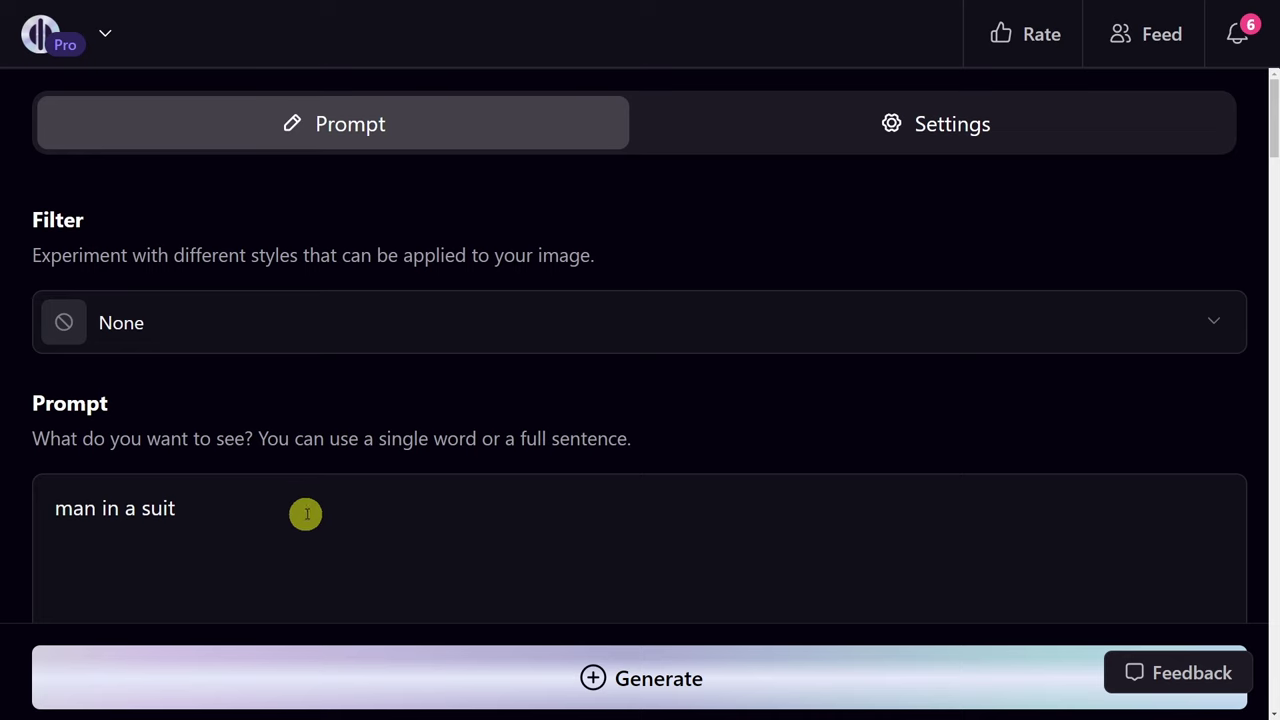
Step: Set the image height to 512 for a 1:1 aspect ratio
{"action": "left_click", "coordinate": [891, 132]}
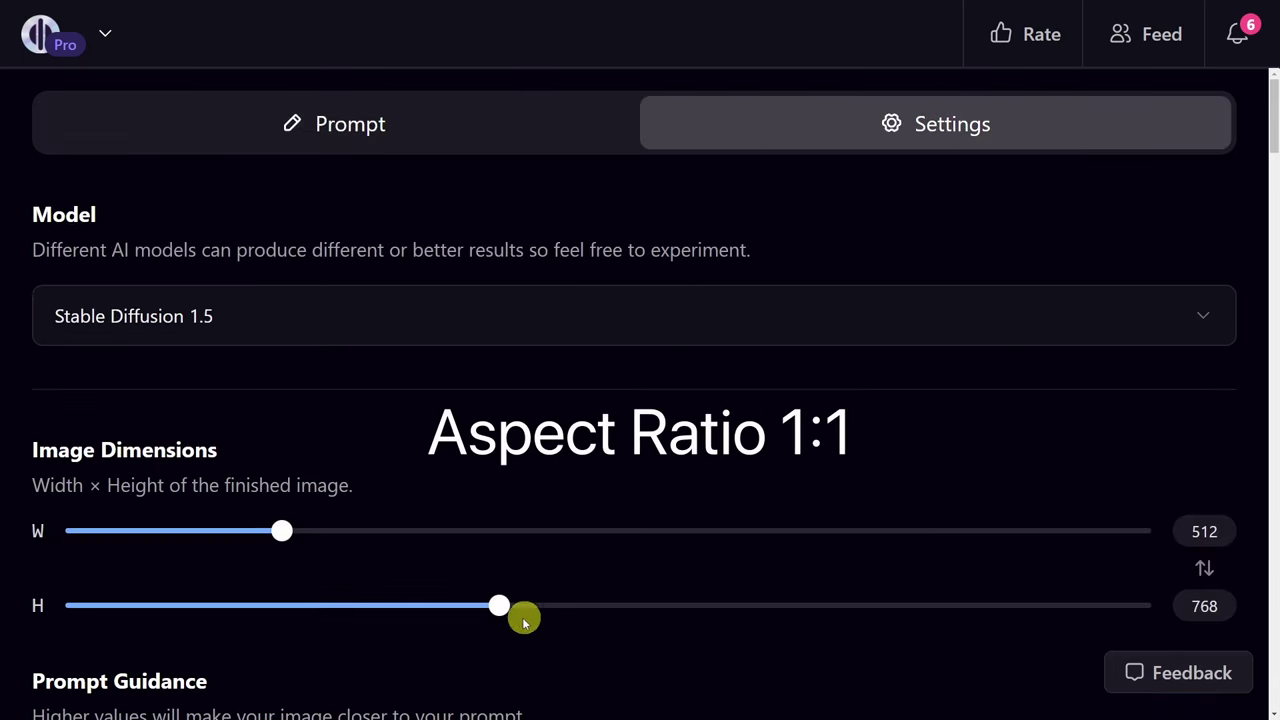
{"action": "left_click_drag", "start_coordinate": [500, 606], "coordinate": [281, 605]}
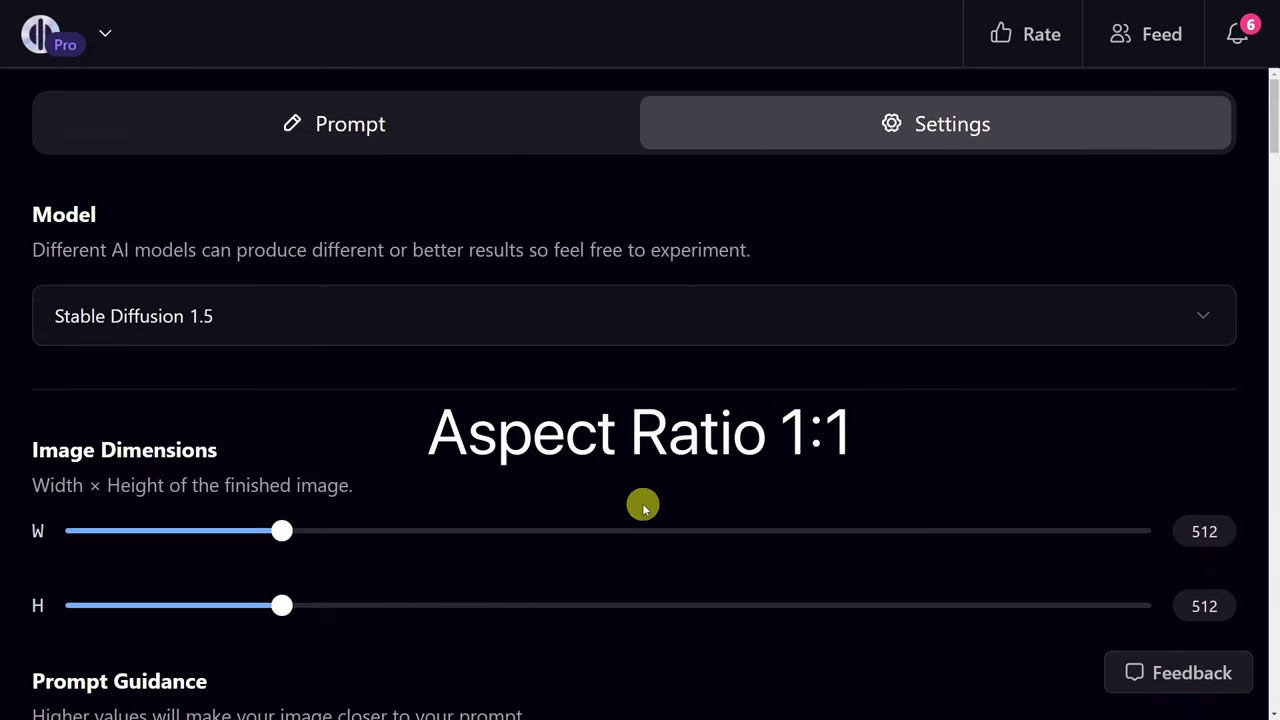
Step: Review the square images of men in suits, checking how the subjects are framed
{"action": "scroll", "coordinate": [643, 508], "scroll_direction": "down", "scroll_amount": 3}
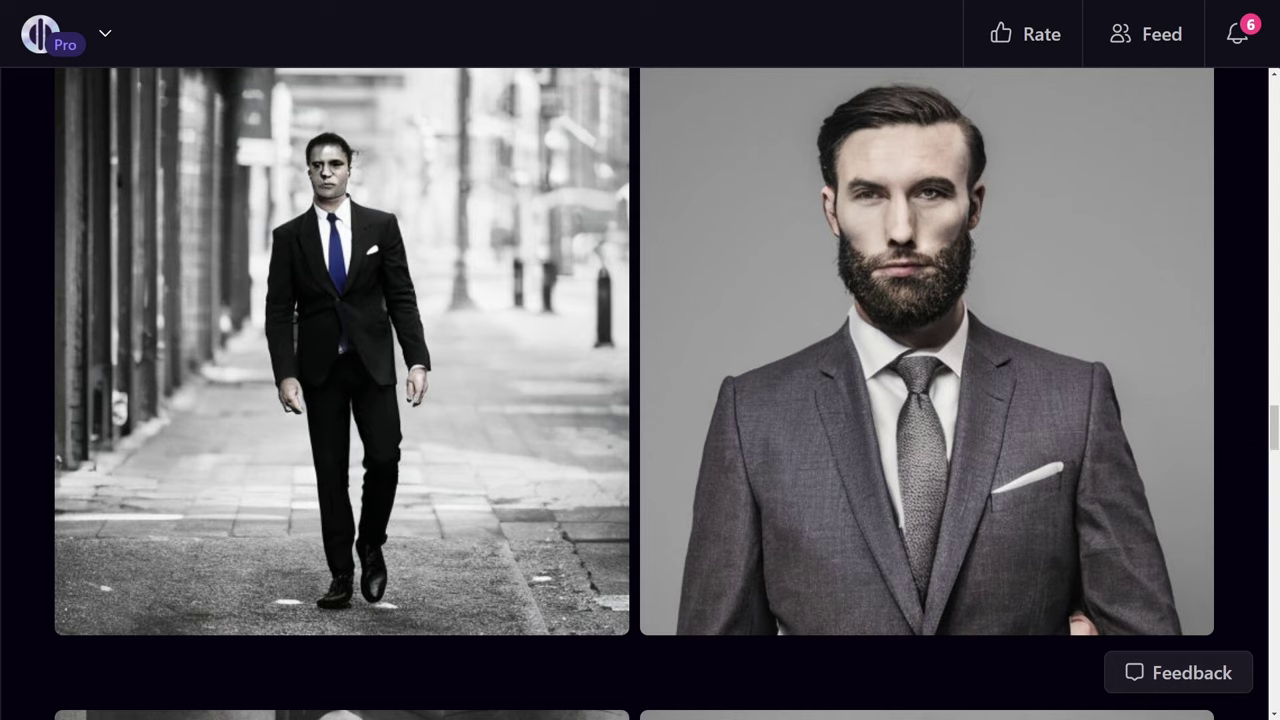
{"action": "scroll", "coordinate": [640, 380], "scroll_direction": "up", "scroll_amount": 5}
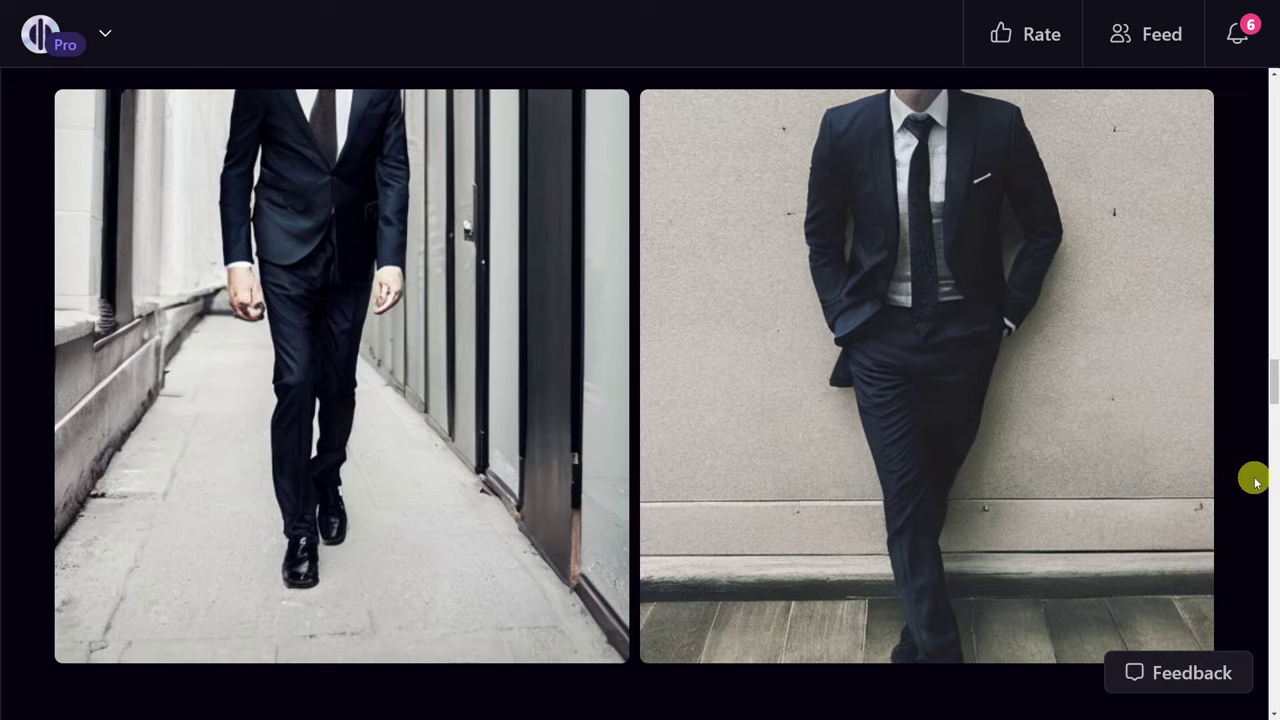
{"action": "scroll", "coordinate": [1251, 477], "scroll_direction": "up", "scroll_amount": 5}
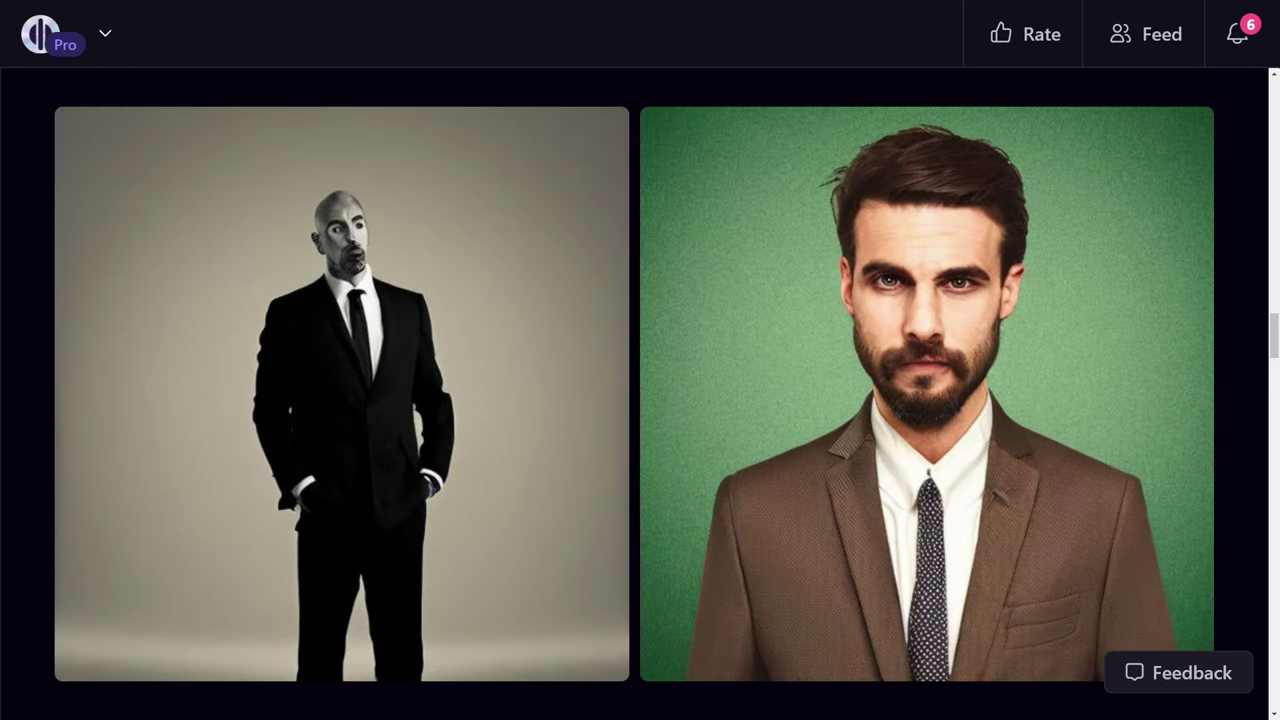
{"action": "scroll", "coordinate": [640, 375], "scroll_direction": "up", "scroll_amount": 5}
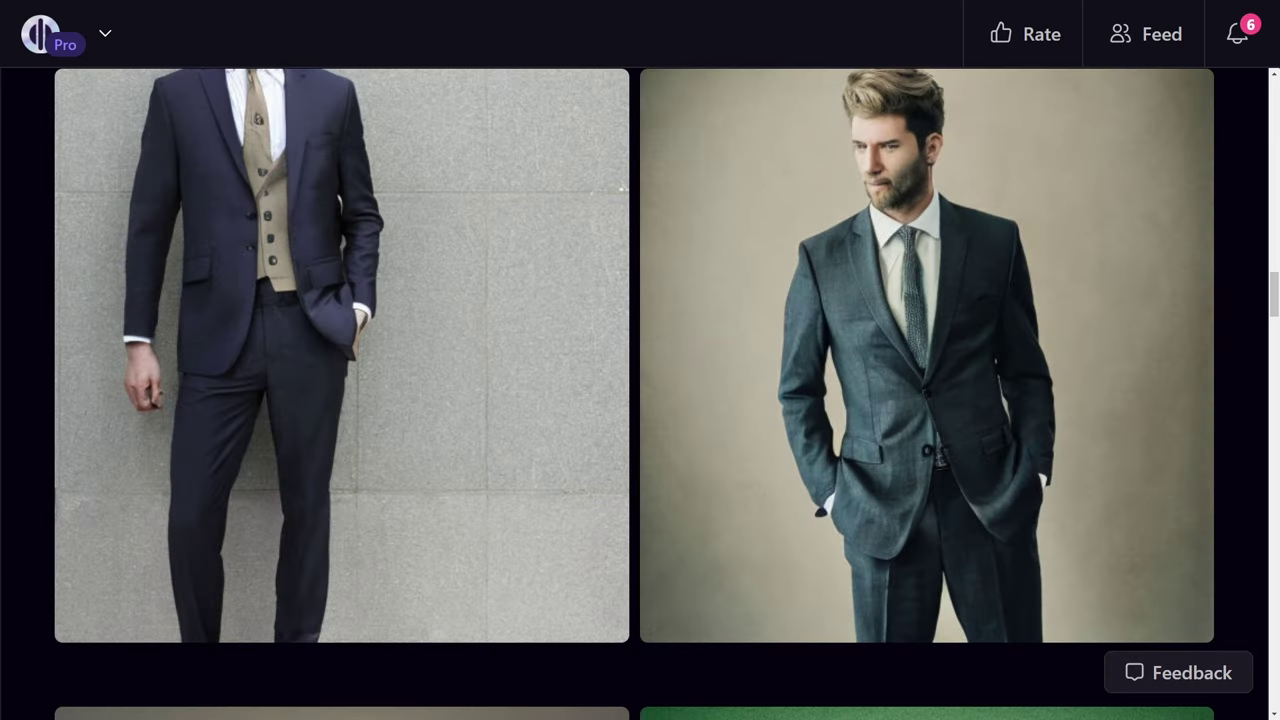
{"action": "scroll", "coordinate": [640, 375], "scroll_direction": "up", "scroll_amount": 5}
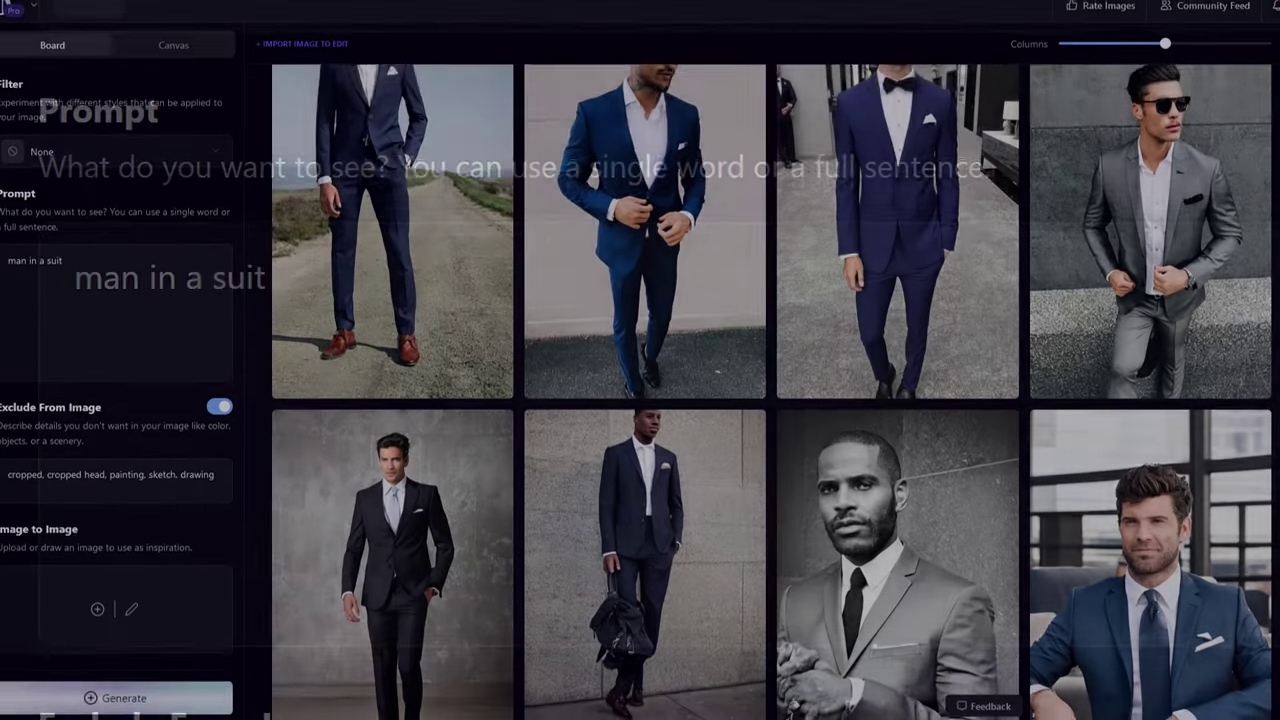
Step: Review the portrait images generated with the exclusions "cropped, cropped head, painting, sketch, drawing"
{"action": "scroll", "coordinate": [770, 390], "scroll_direction": "down", "scroll_amount": 2}
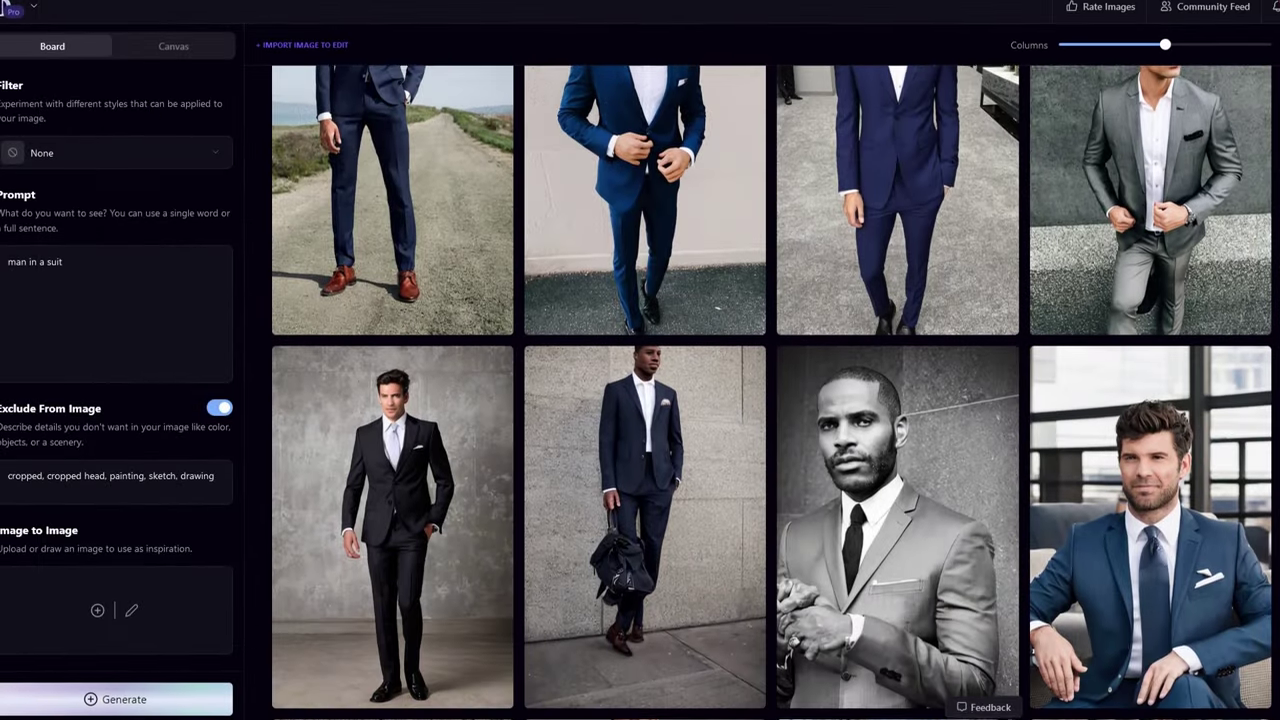
{"action": "scroll", "coordinate": [770, 390], "scroll_direction": "down", "scroll_amount": 2}
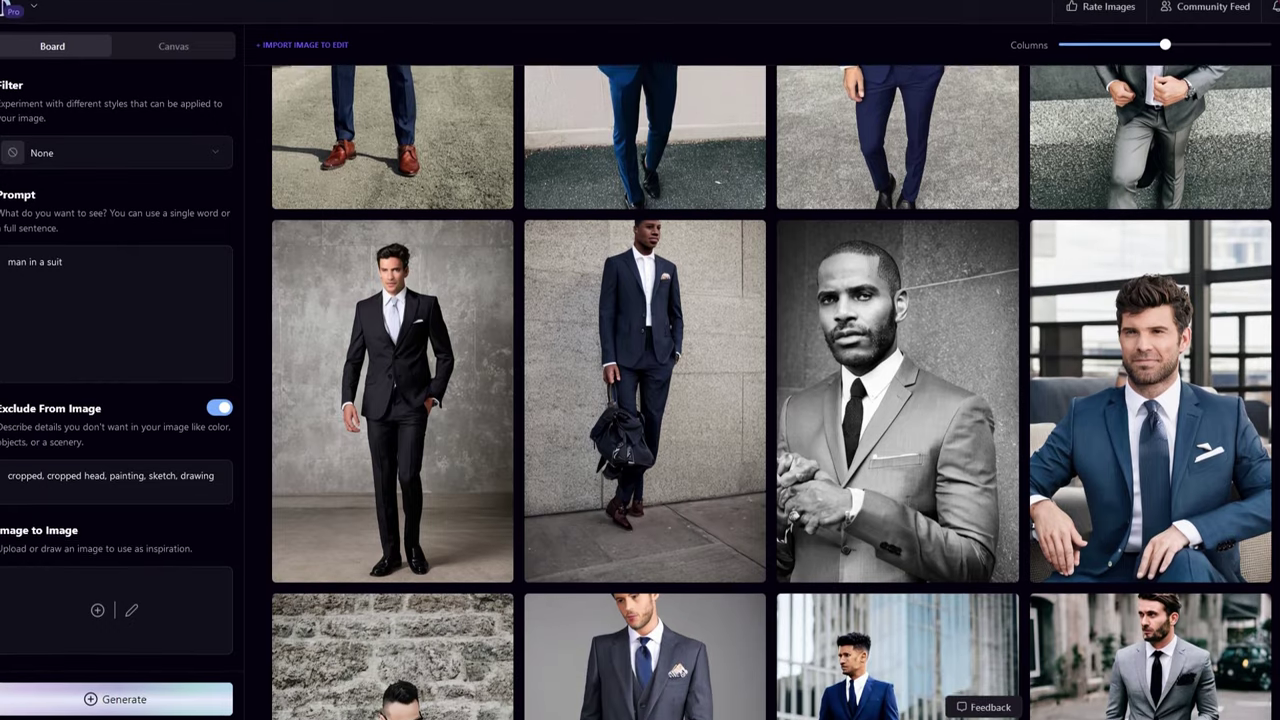
{"action": "scroll", "coordinate": [770, 390], "scroll_direction": "down", "scroll_amount": 2}
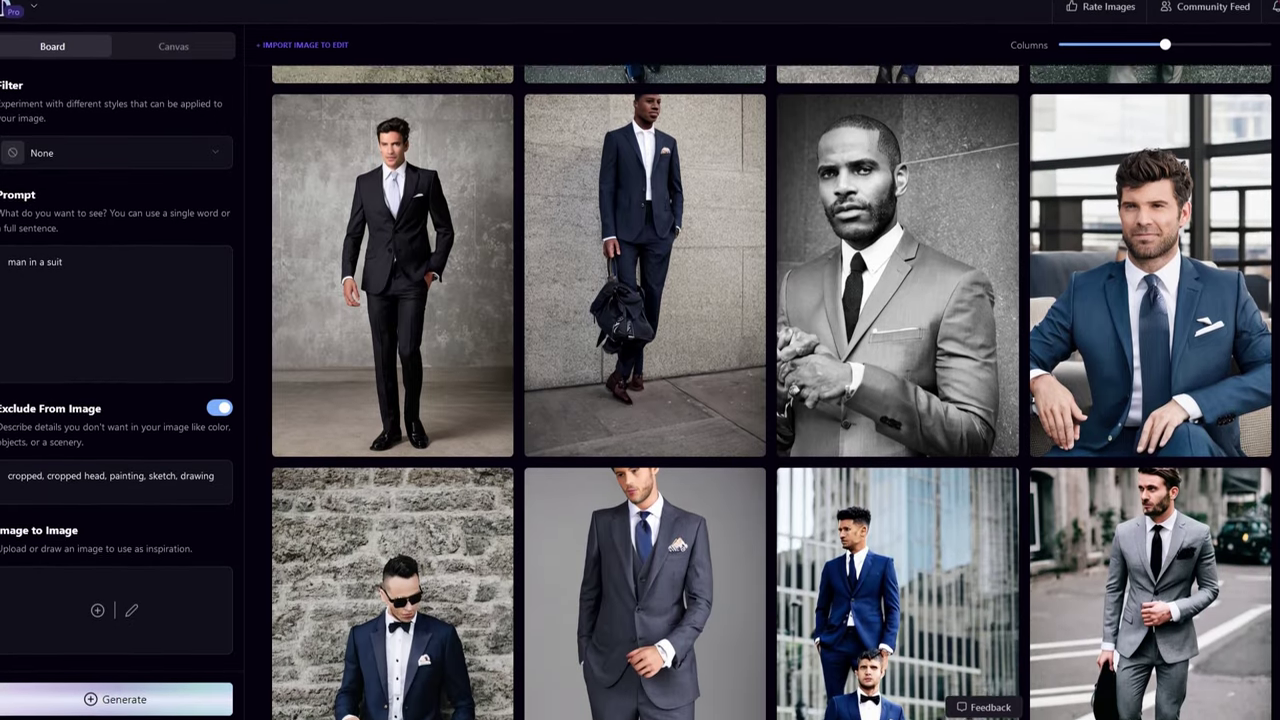
{"action": "scroll", "coordinate": [770, 390], "scroll_direction": "down", "scroll_amount": 2}
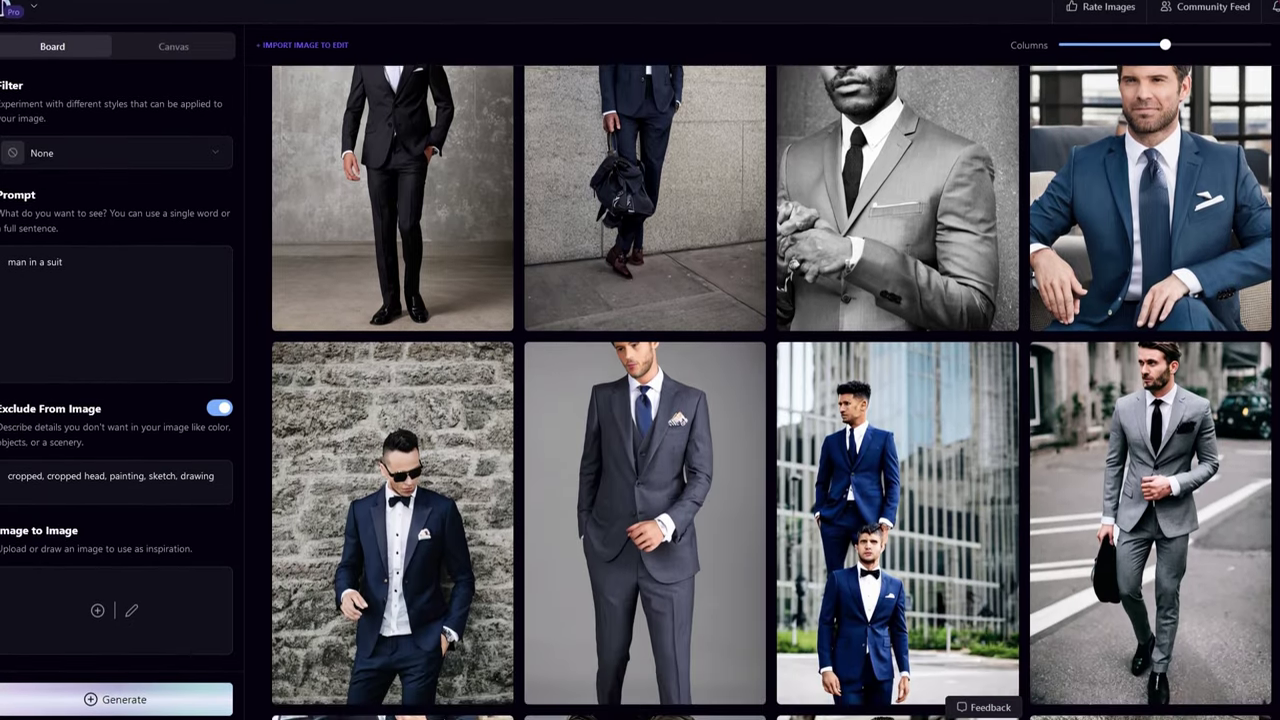
{"action": "scroll", "coordinate": [770, 390], "scroll_direction": "down", "scroll_amount": 2}
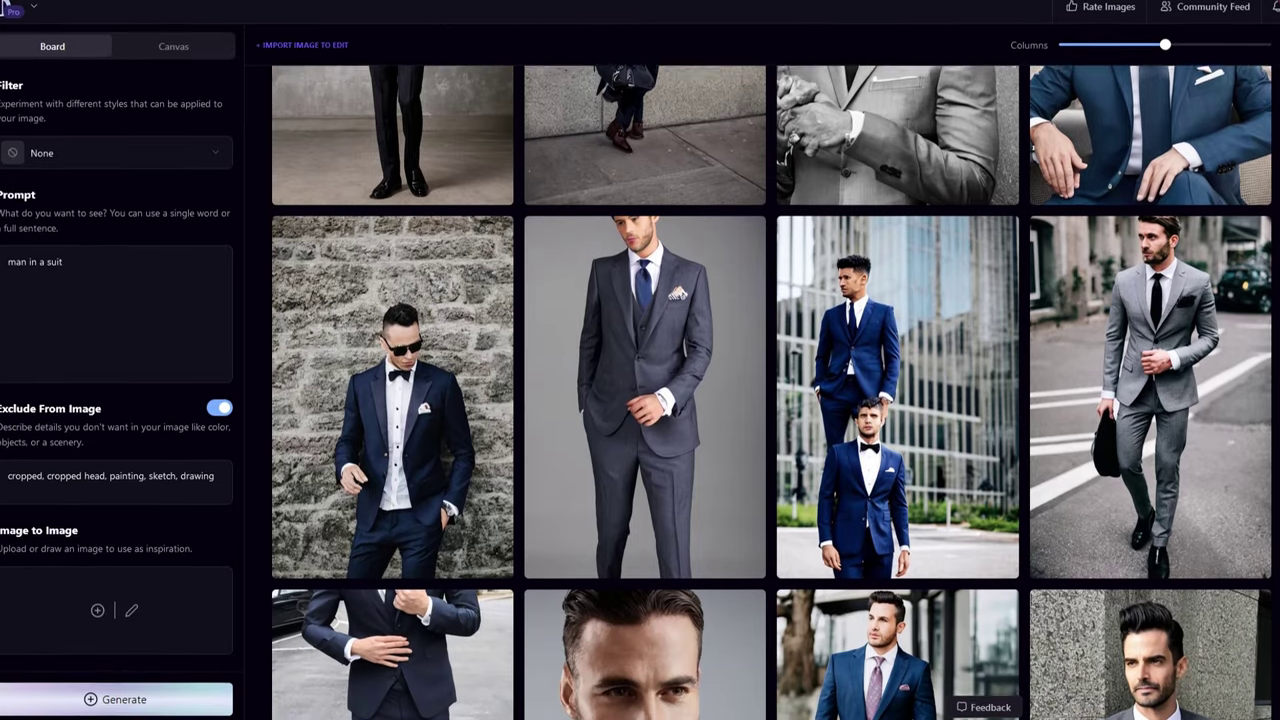
{"action": "scroll", "coordinate": [770, 390], "scroll_direction": "down", "scroll_amount": 1}
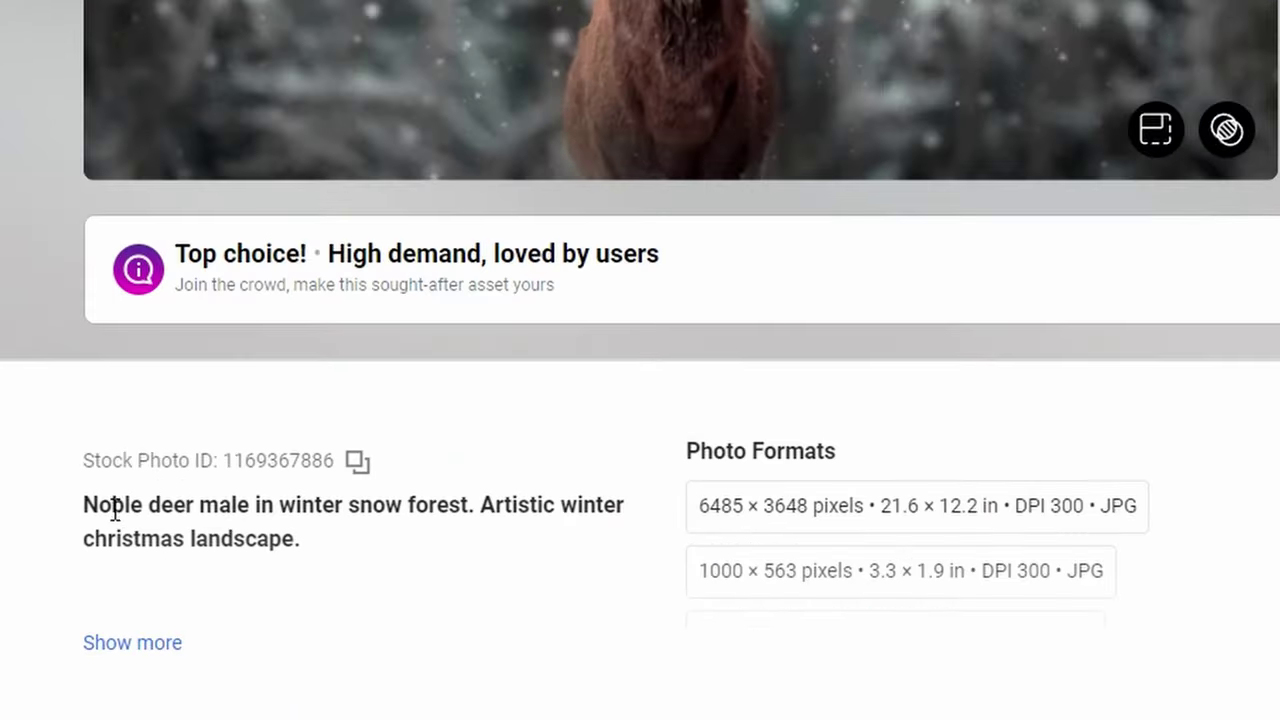
Step: Highlight the description of the winter forest deer stock photo as an example of an image caption
{"action": "left_click_drag", "start_coordinate": [77, 514], "coordinate": [305, 553]}
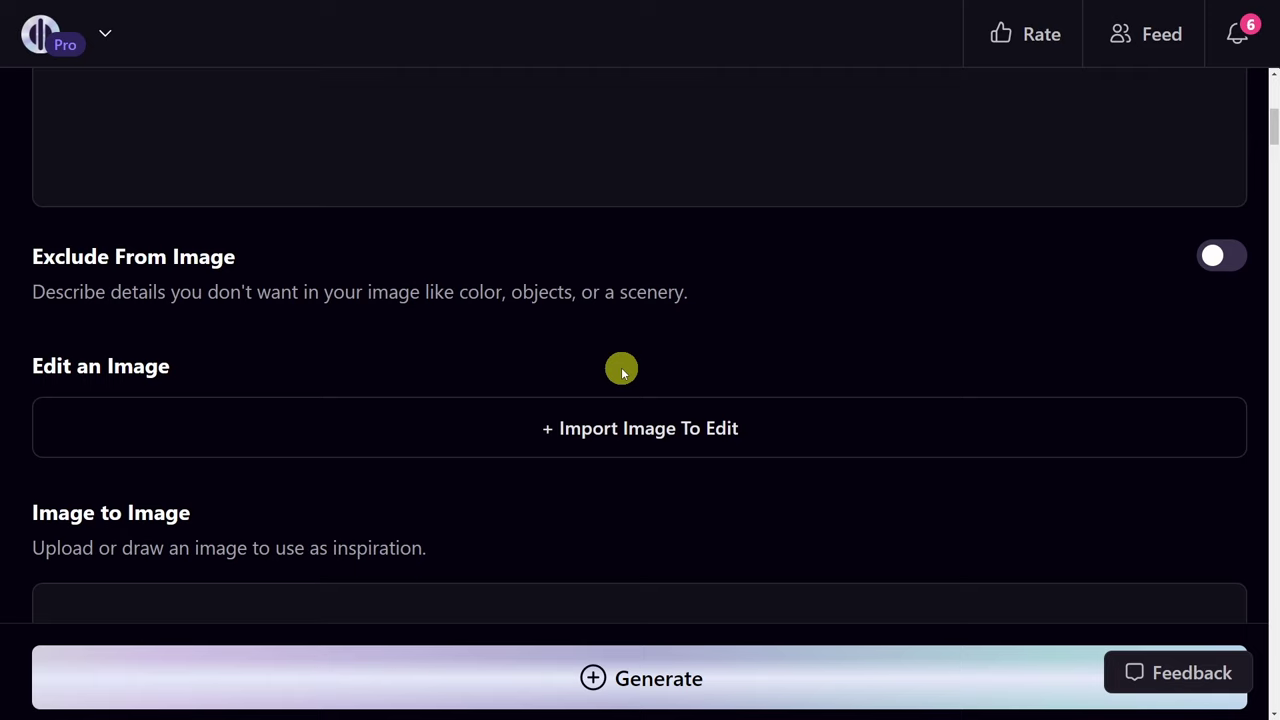
Step: Turn on Exclude From Image for the "man in a suit" prompt
{"action": "left_click", "coordinate": [1215, 256]}
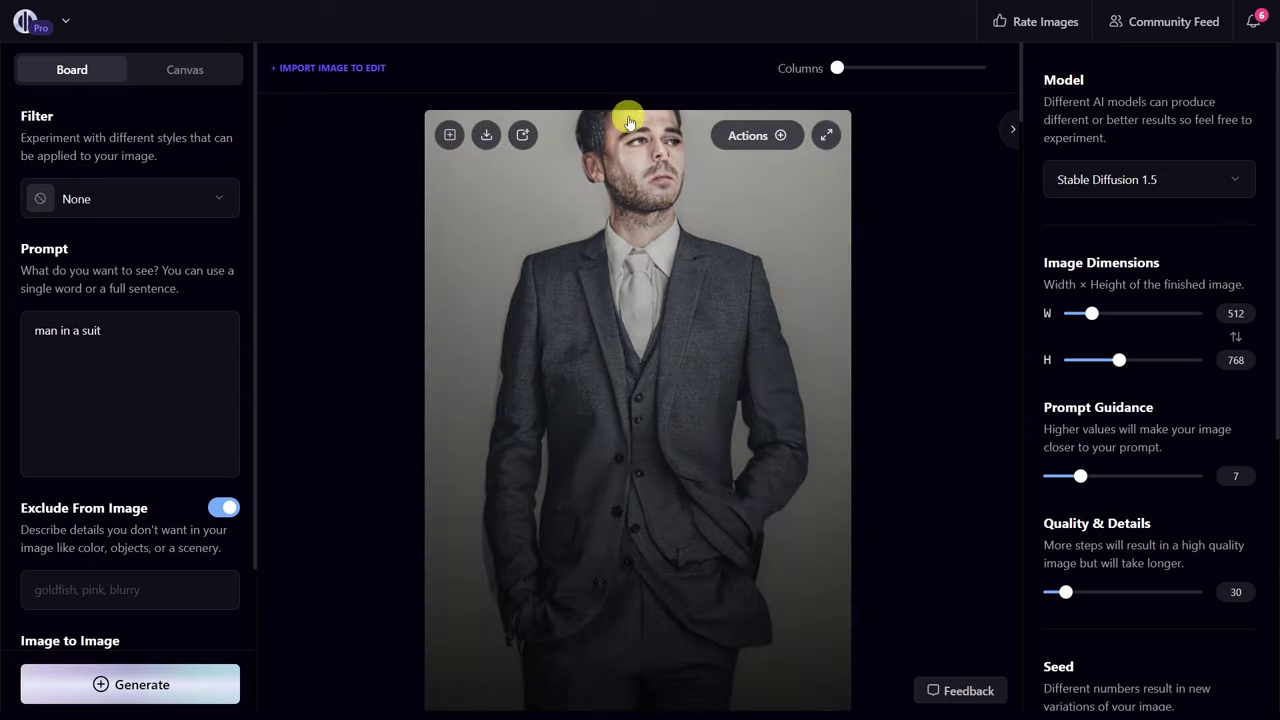
{"action": "mouse_move", "coordinate": [787, 272]}
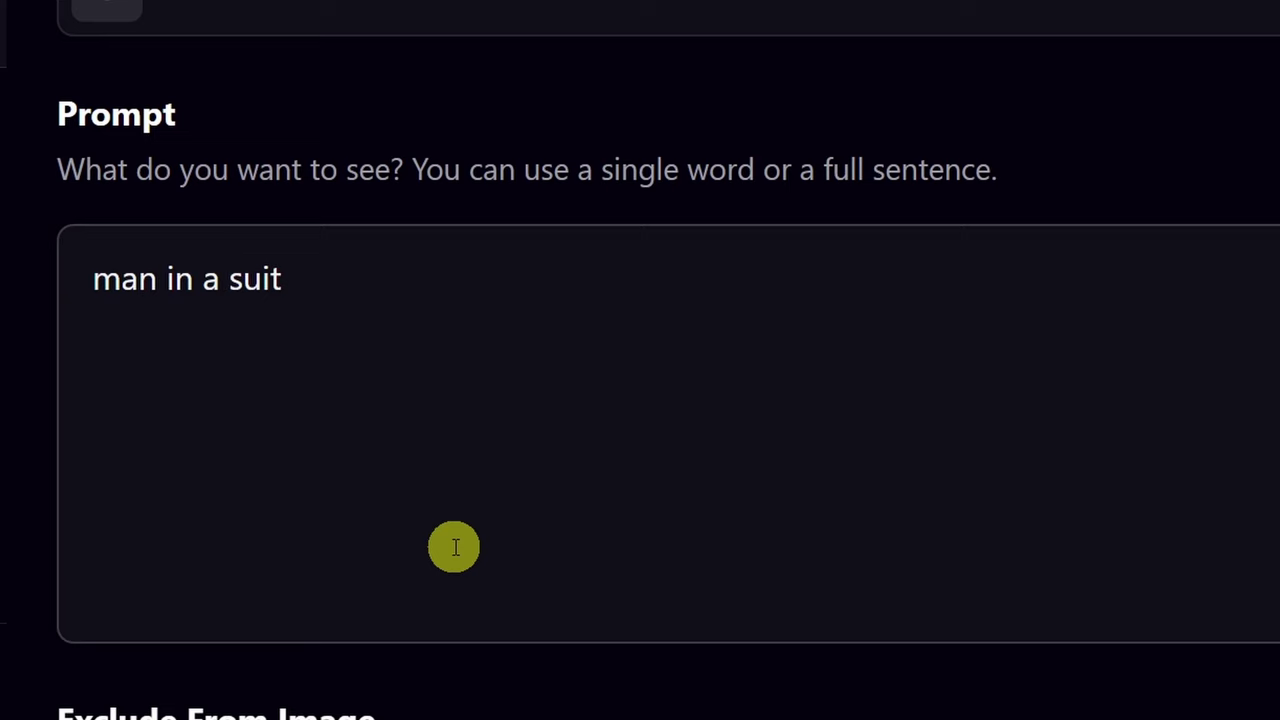
Step: Expand the prompt to "handsome man in a blue silk suit, purple tie"
{"action": "type", "text": "blue"}
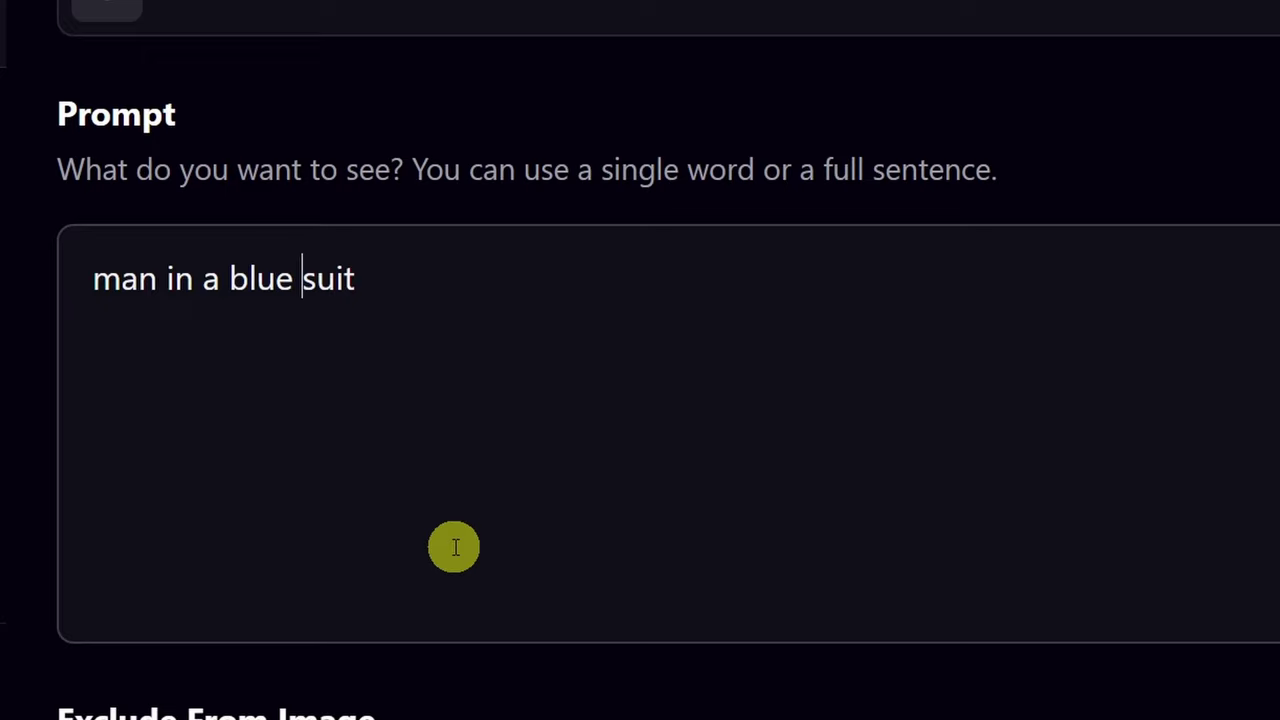
{"action": "type", "text": "silk s"}
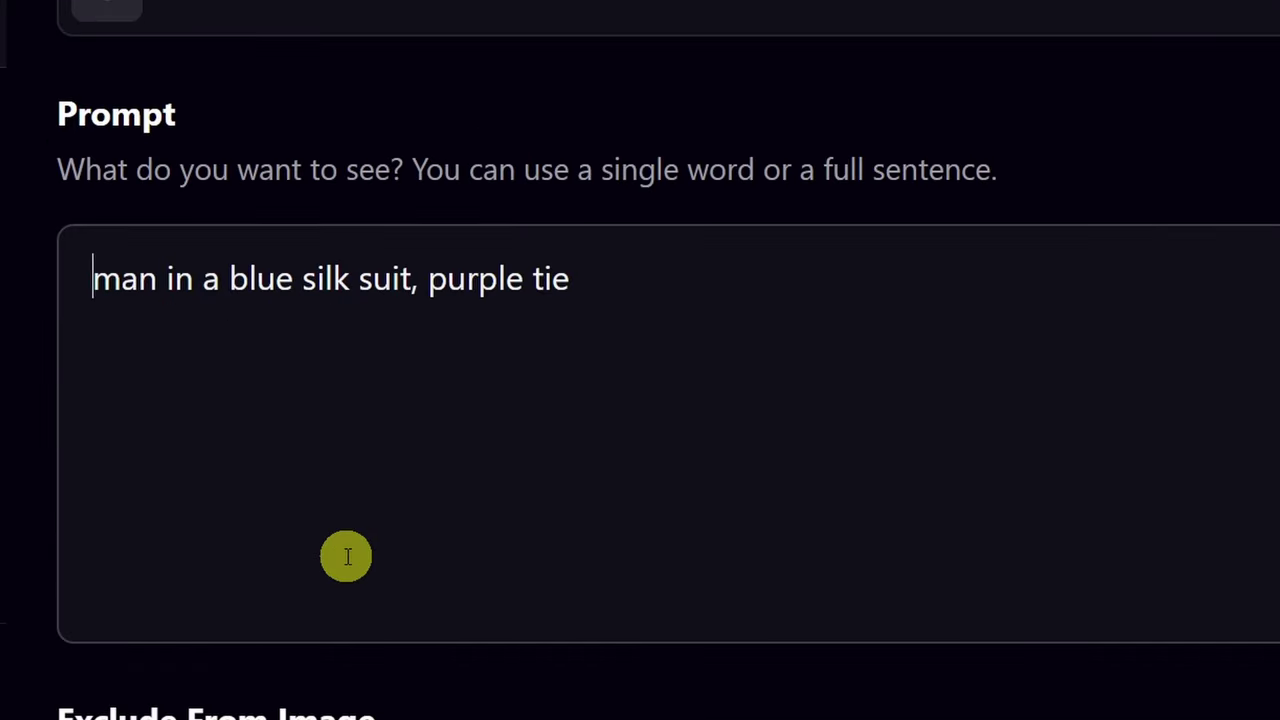
{"action": "type", "text": "handsome"}
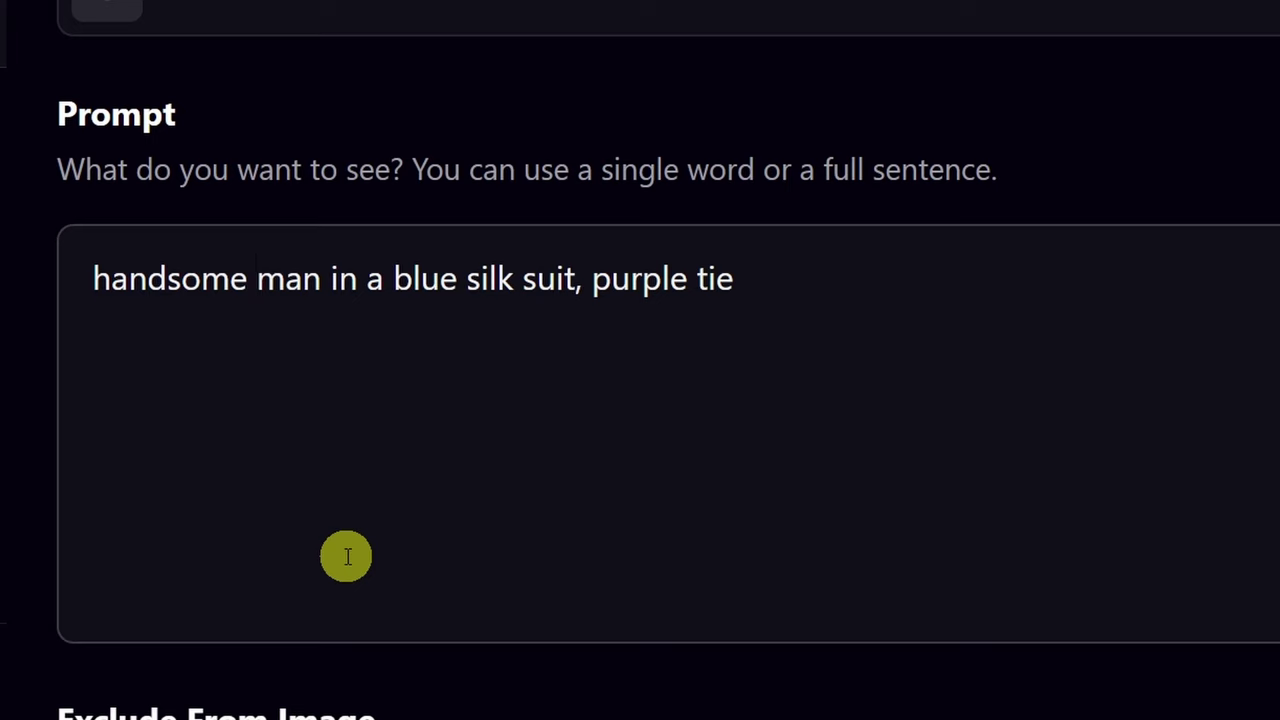
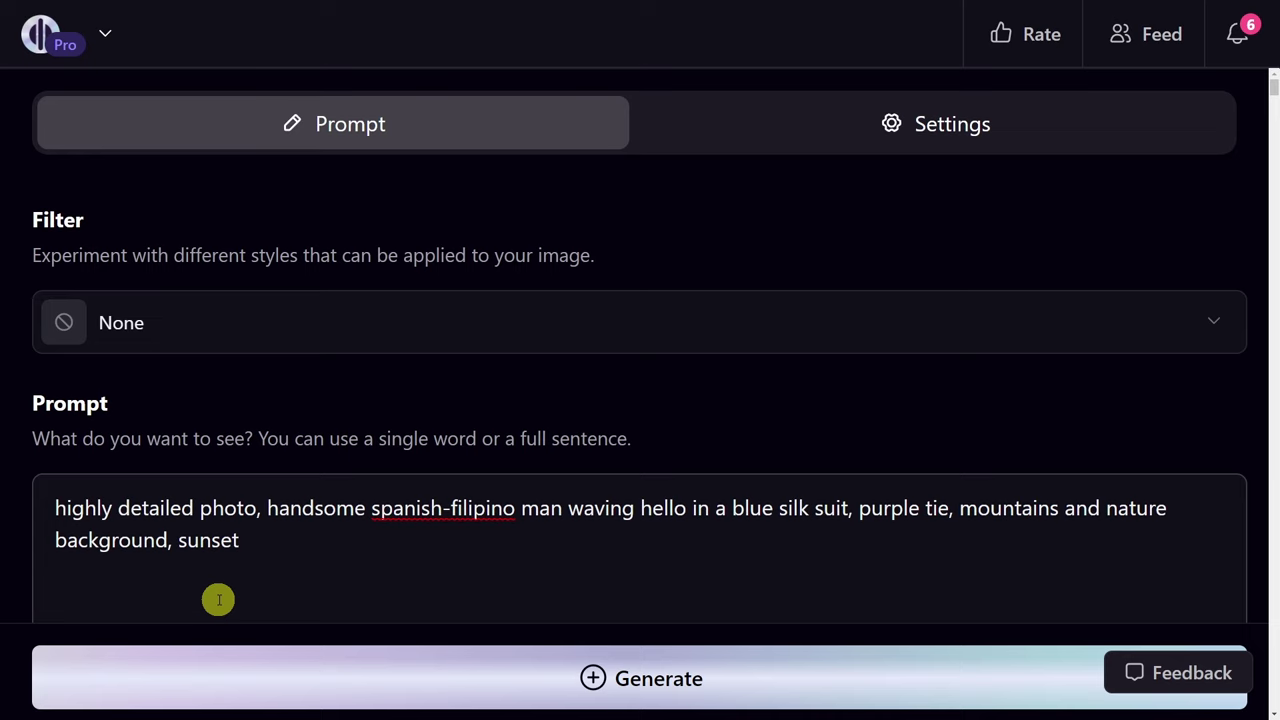
Step: Insert "fashion photography," into the prompt between "highly detailed photo," and "handsome"
{"action": "left_click_drag", "start_coordinate": [266, 509], "coordinate": [240, 510]}
{"action": "type", "text": "fashion photography,"}
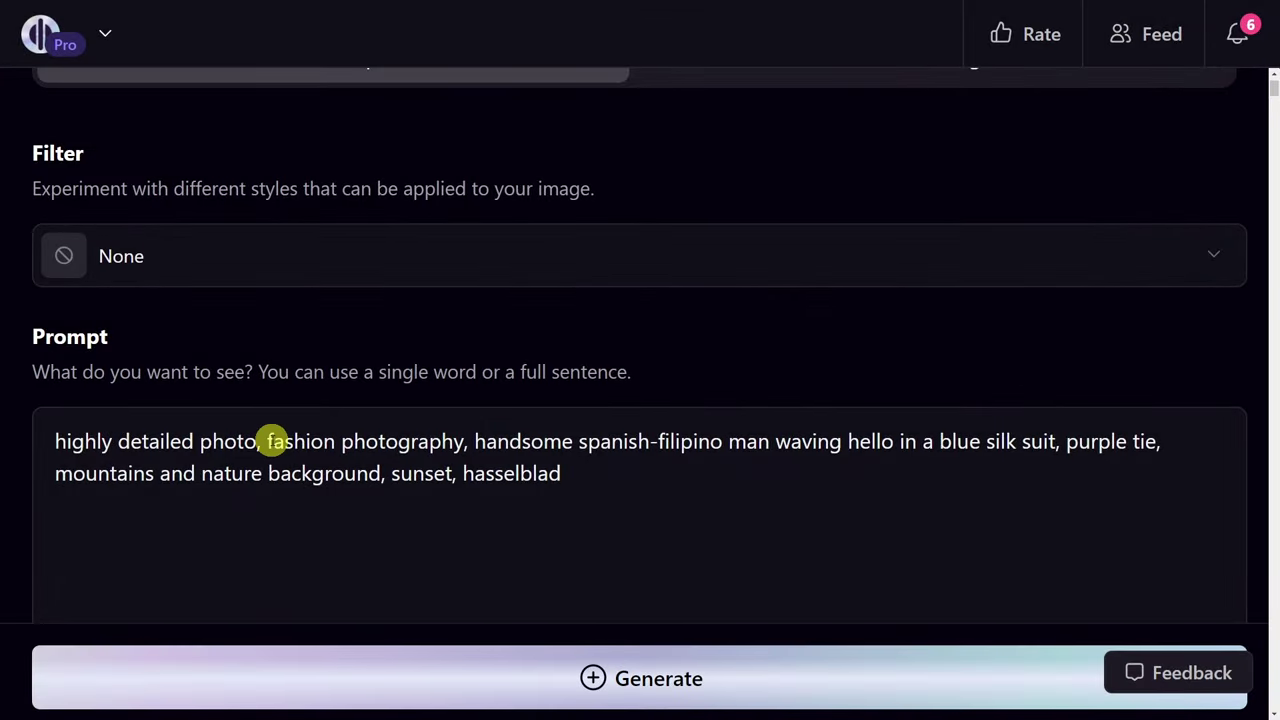
Step: Move "fashion photography," to the end of the prompt after "hasselblad," and generate the images
{"action": "left_click", "coordinate": [269, 441]}
{"action": "left_click_drag", "start_coordinate": [269, 441], "coordinate": [466, 441]}
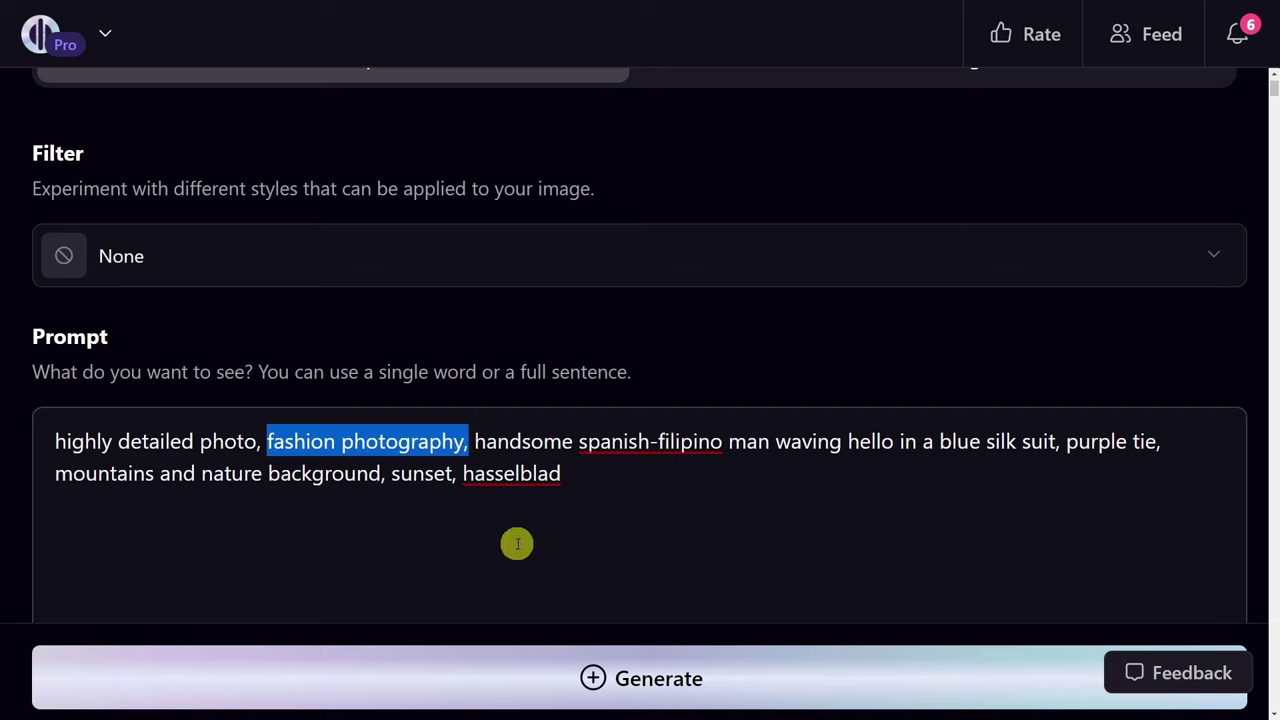
{"action": "key", "text": "ctrl+x"}
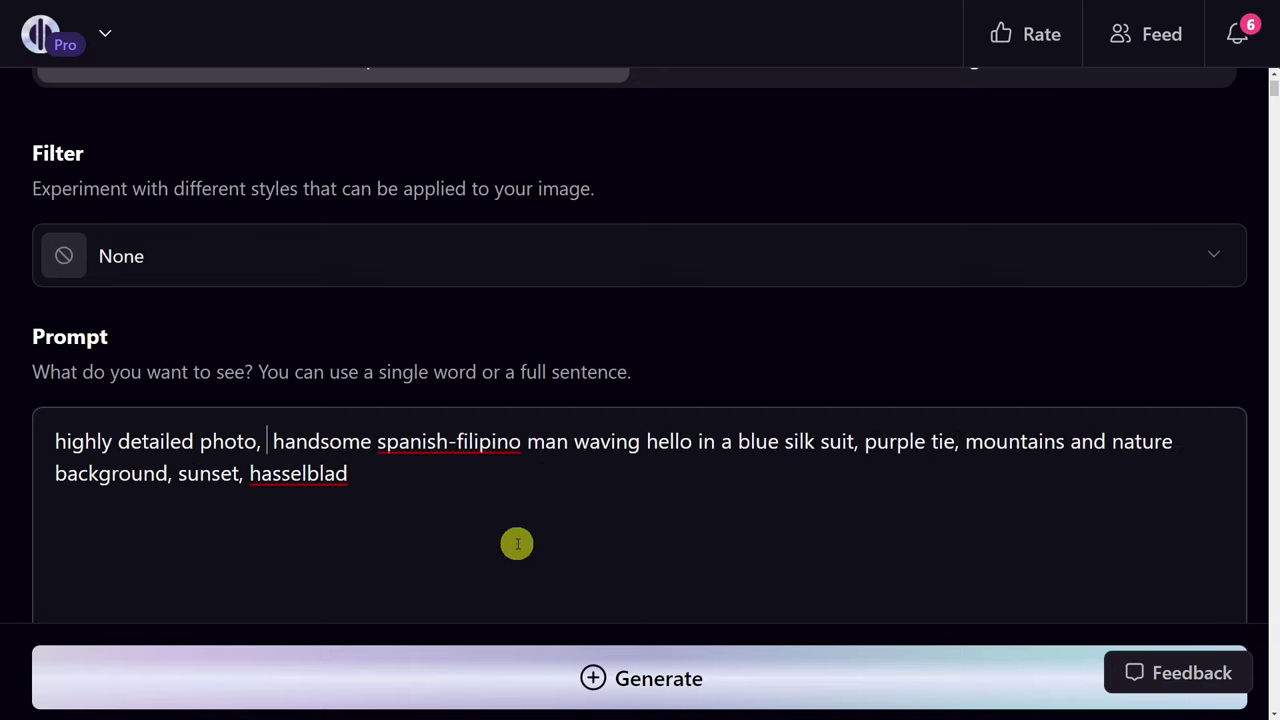
{"action": "left_click", "coordinate": [420, 503]}
{"action": "type", "text": ","}
{"action": "key", "text": "ctrl+v"}
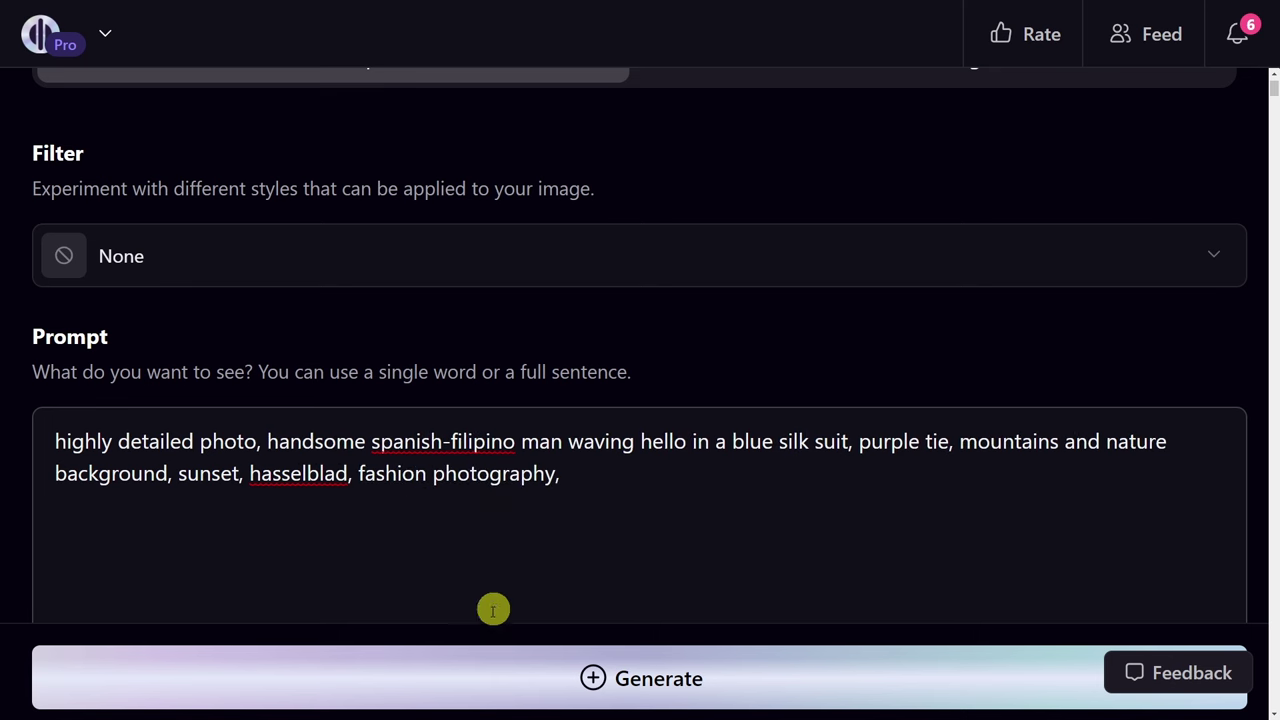
{"action": "left_click", "coordinate": [480, 671]}
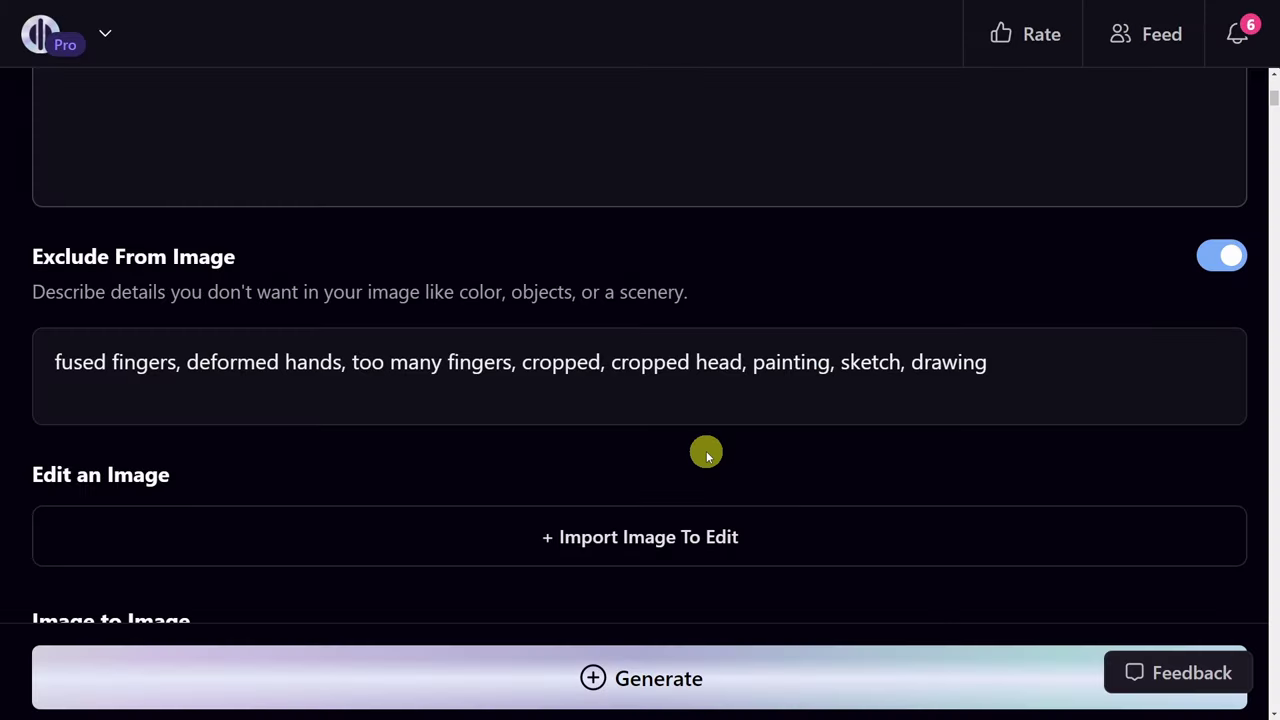
Step: Add "long fingers," at the start of the Exclude From Image text
{"action": "left_click", "coordinate": [56, 368]}
{"action": "type", "text": "long fingers,"}
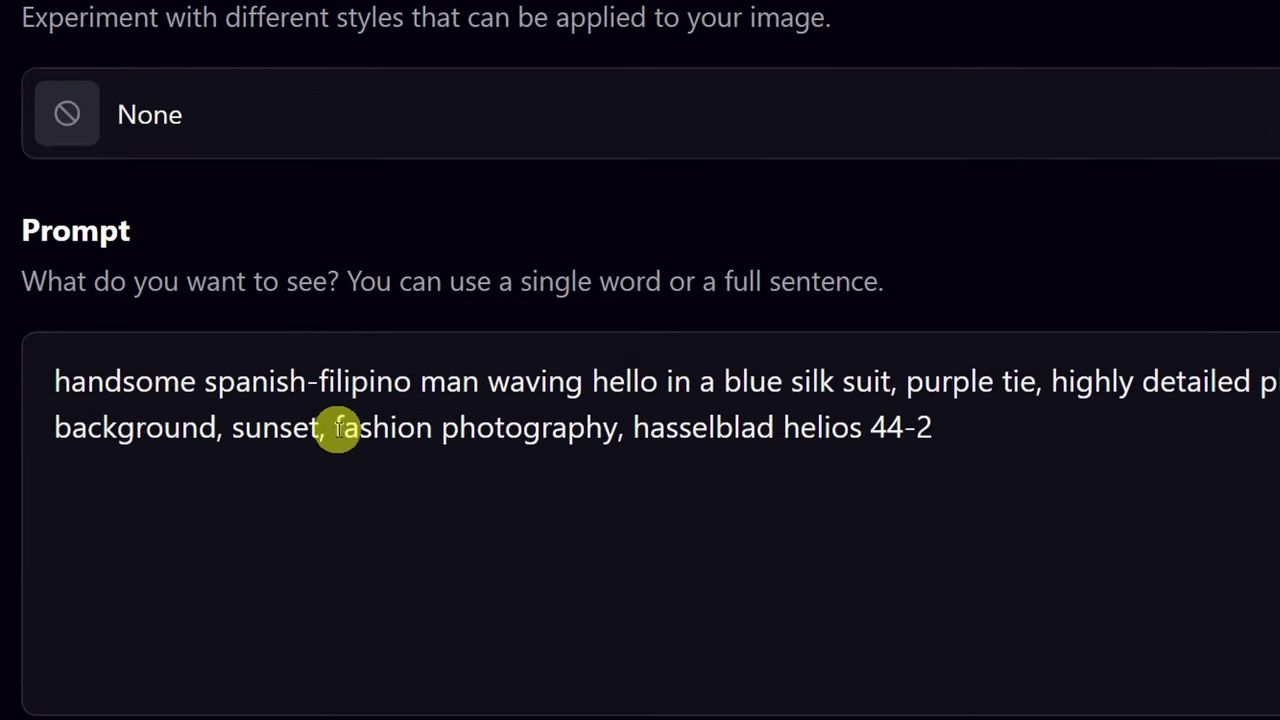
Step: Examine the prompt's structure by highlighting the style terms "fashion photography, hasselblad helios 44-2" and the subject description
{"action": "left_click_drag", "start_coordinate": [250, 406], "coordinate": [325, 406]}
{"action": "left_click_drag", "start_coordinate": [437, 432], "coordinate": [1006, 431]}
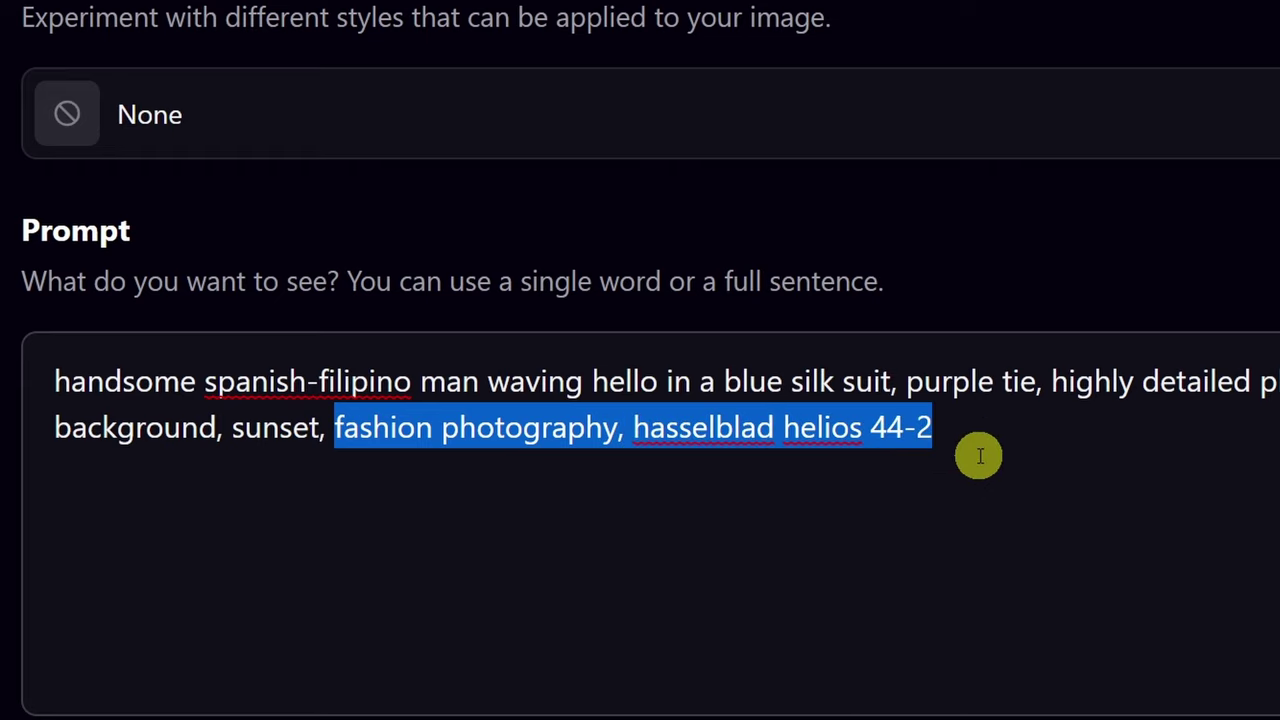
{"action": "left_click_drag", "start_coordinate": [1045, 381], "coordinate": [901, 381]}
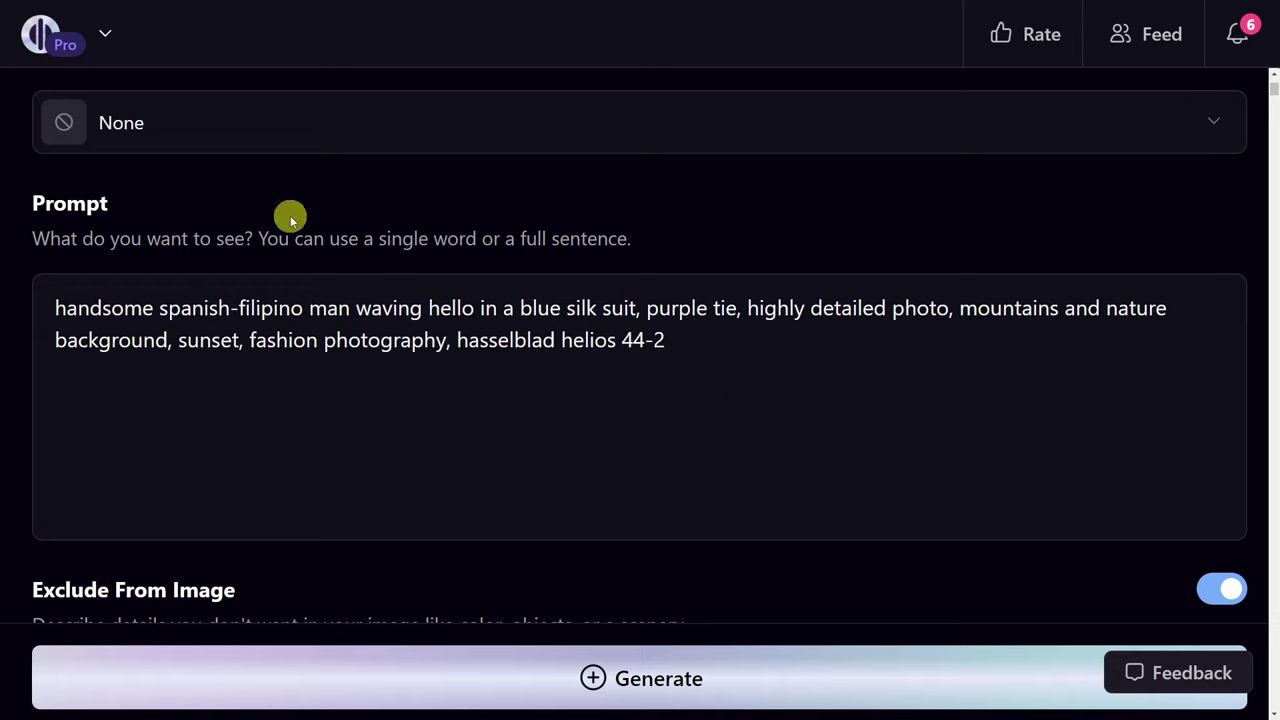
{"action": "left_click_drag", "start_coordinate": [57, 306], "coordinate": [748, 308]}
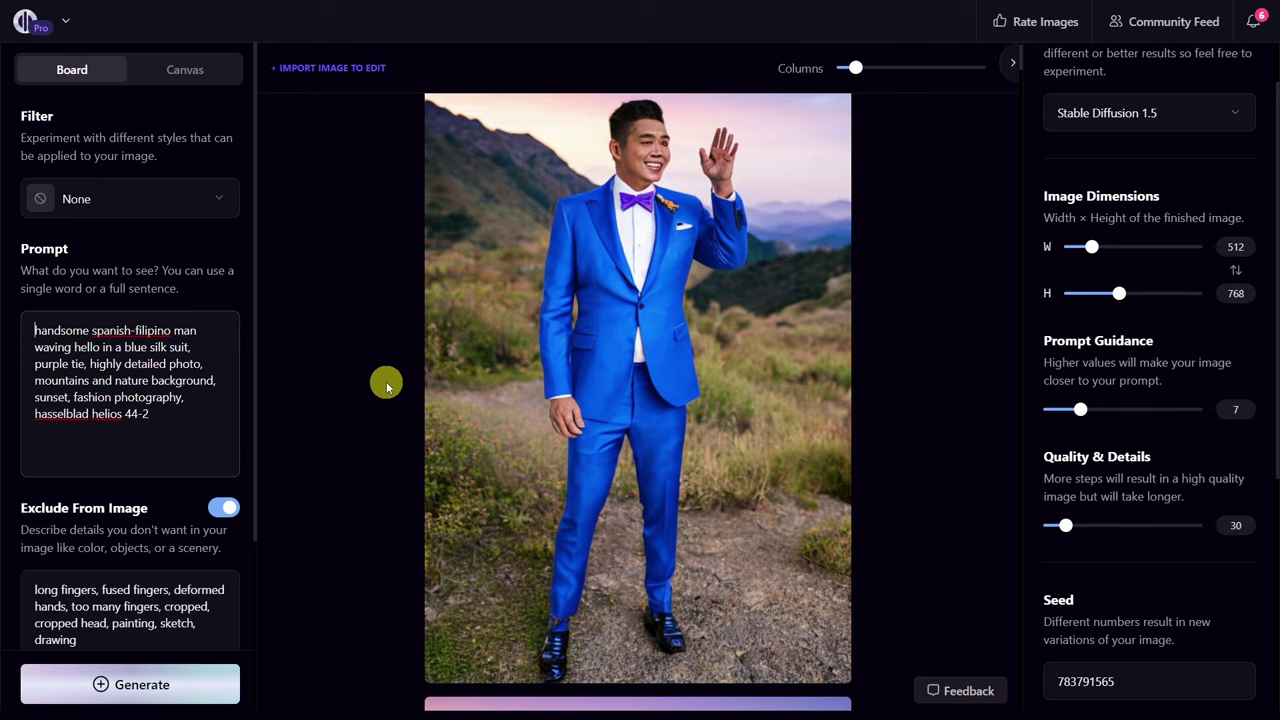
Step: Apply the Realistic Vision 2 filter to the waving man prompt
{"action": "left_click", "coordinate": [1154, 117]}
{"action": "left_click", "coordinate": [1200, 134]}
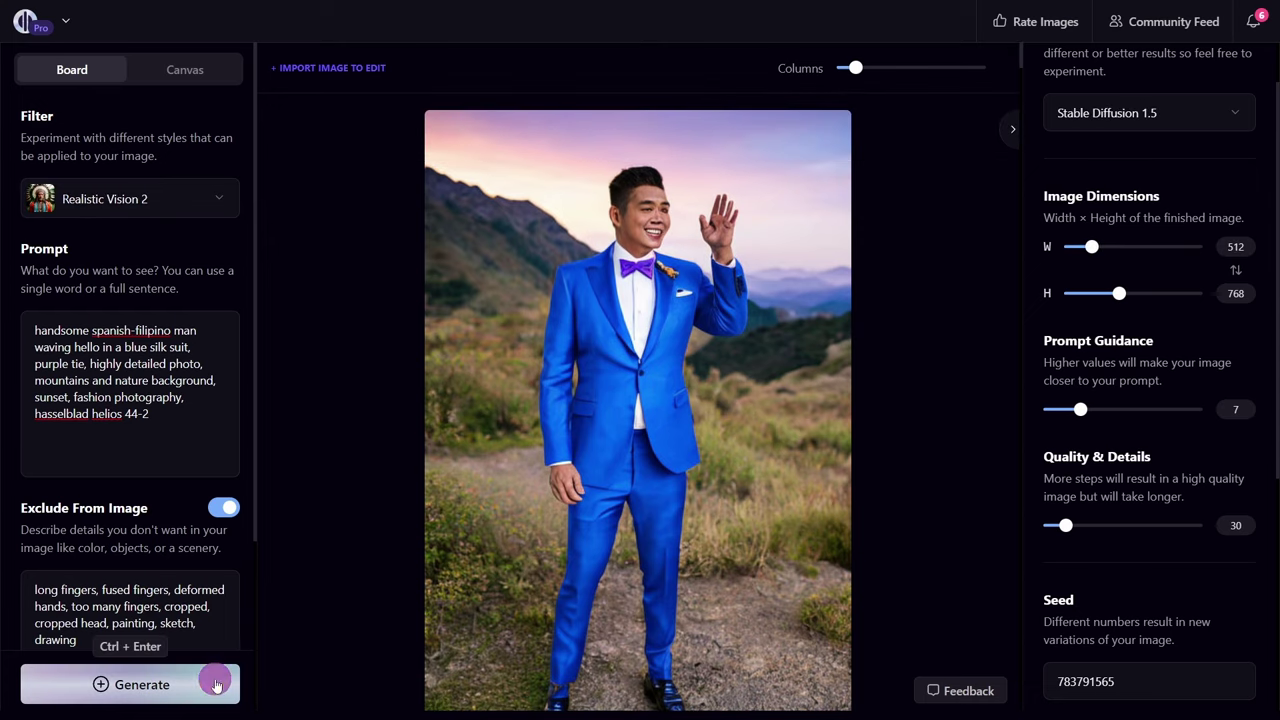
Step: Generate the waving man image with the Realistic Vision 2 filter, and set the seed to 783791566
{"action": "left_click", "coordinate": [216, 684]}
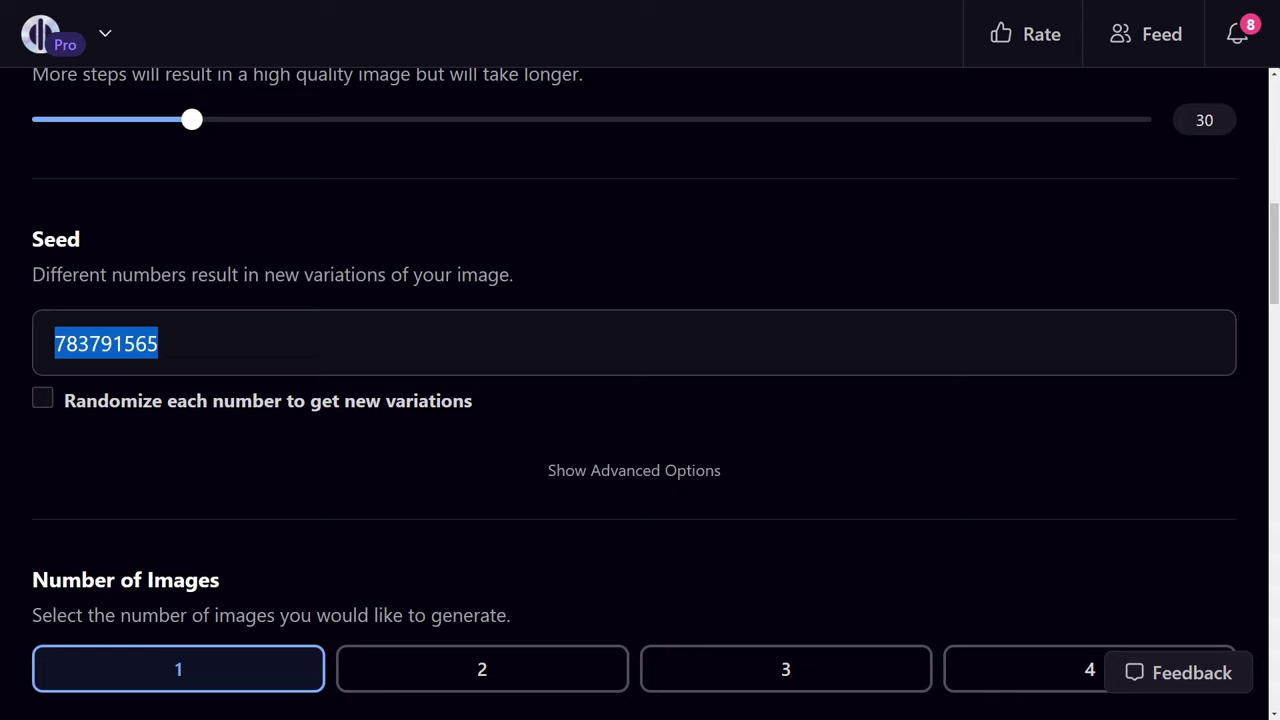
{"action": "key", "text": "End"}
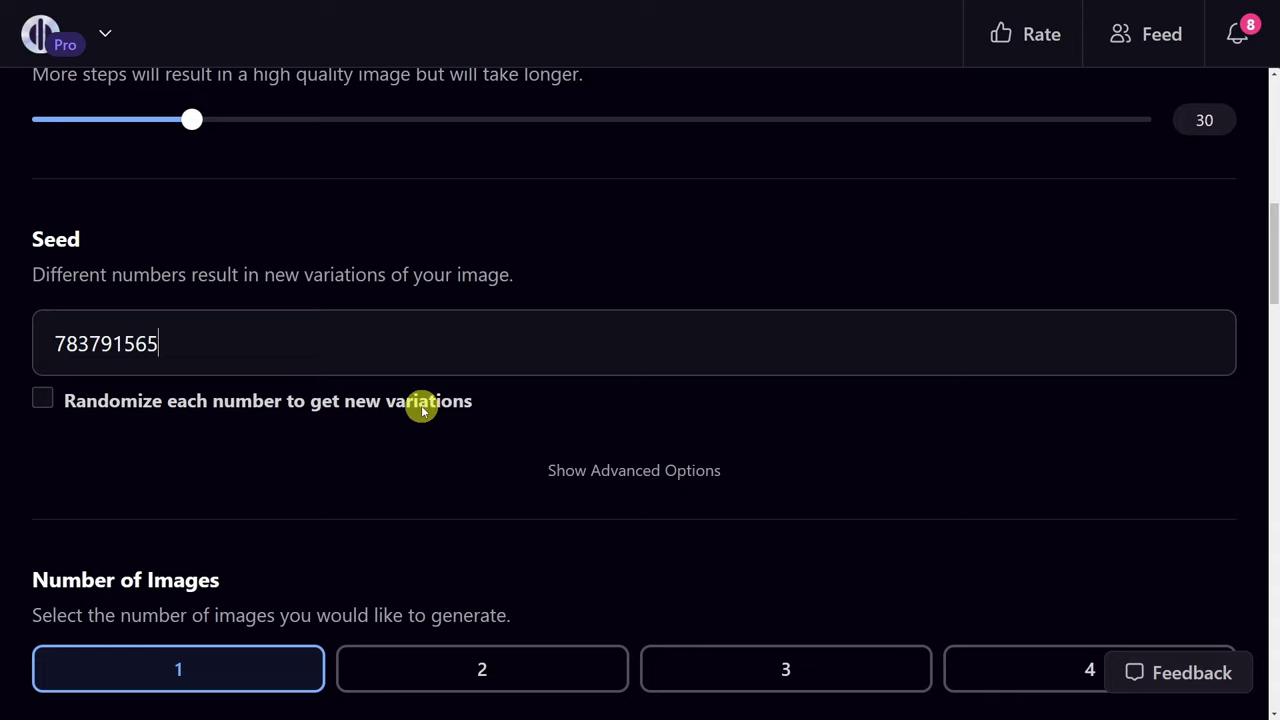
{"action": "key", "text": "BackSpace"}
{"action": "type", "text": "6"}
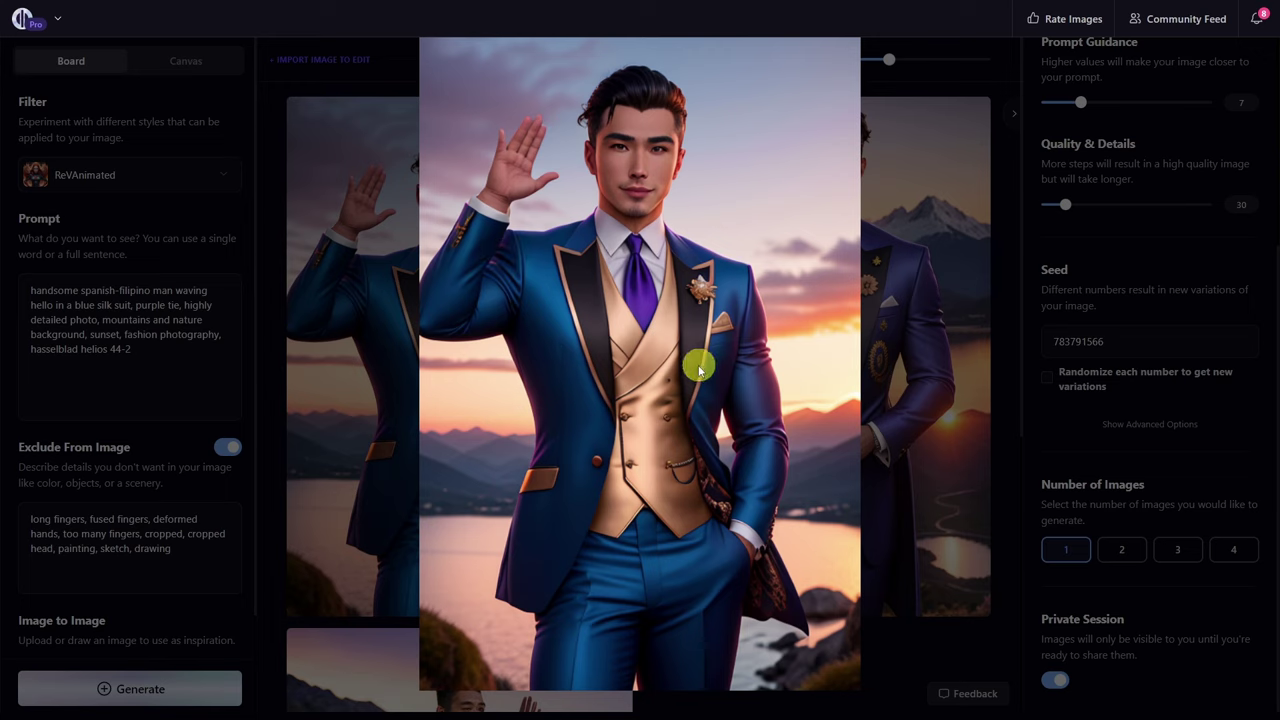
Step: Generate a ReVAnimated variation of the waving man with seed 783791567 and view it enlarged
{"action": "left_click", "coordinate": [724, 507]}
{"action": "left_click", "coordinate": [1171, 345]}
{"action": "key", "text": "Up"}
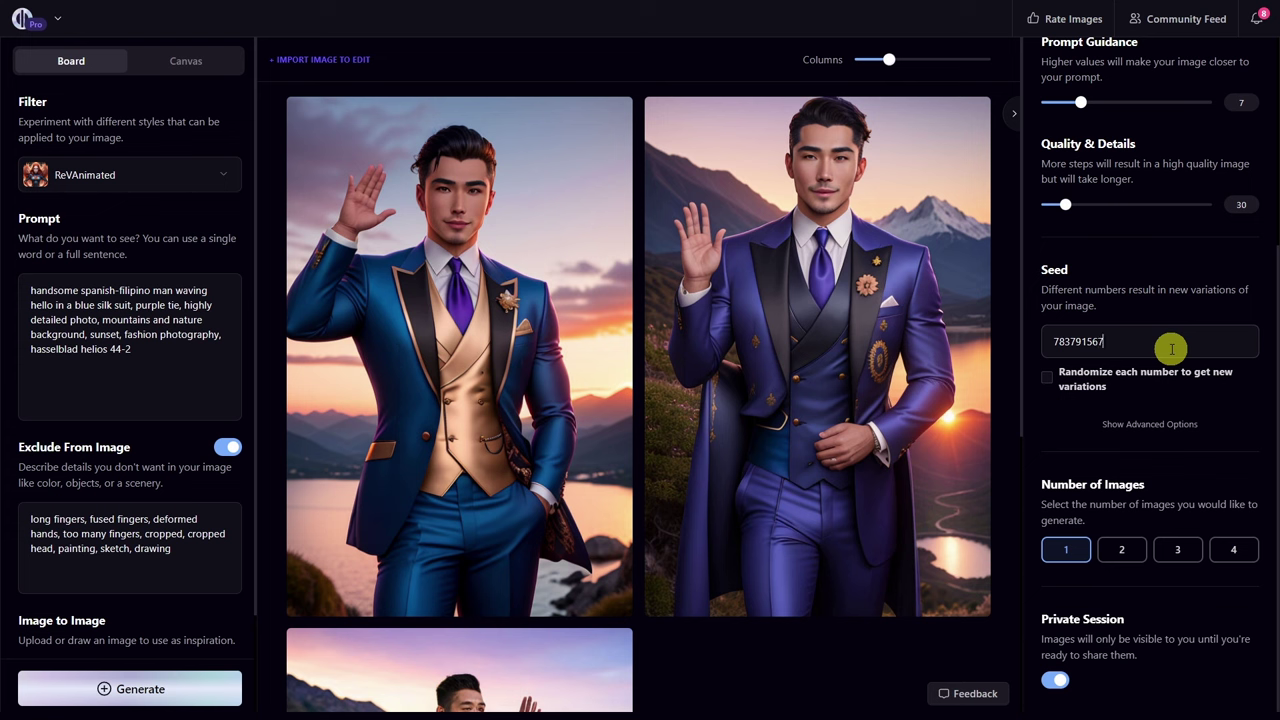
{"action": "left_click", "coordinate": [228, 688]}
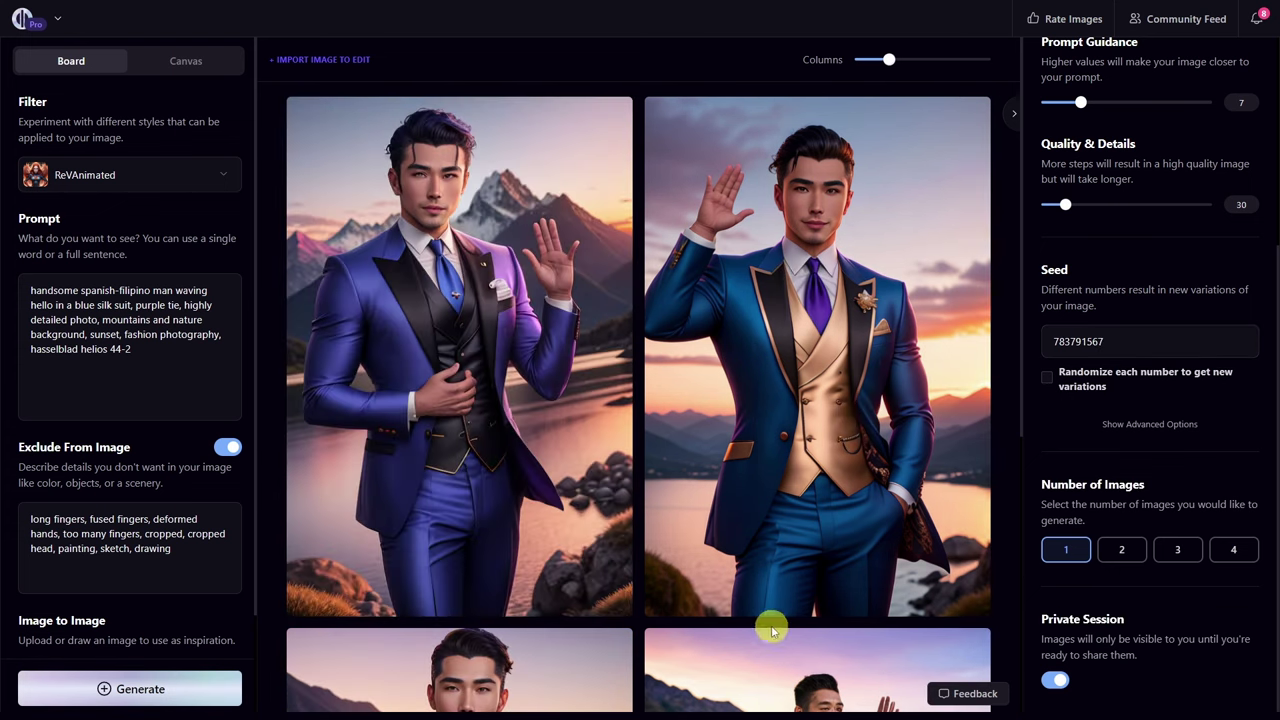
{"action": "left_click", "coordinate": [604, 123]}
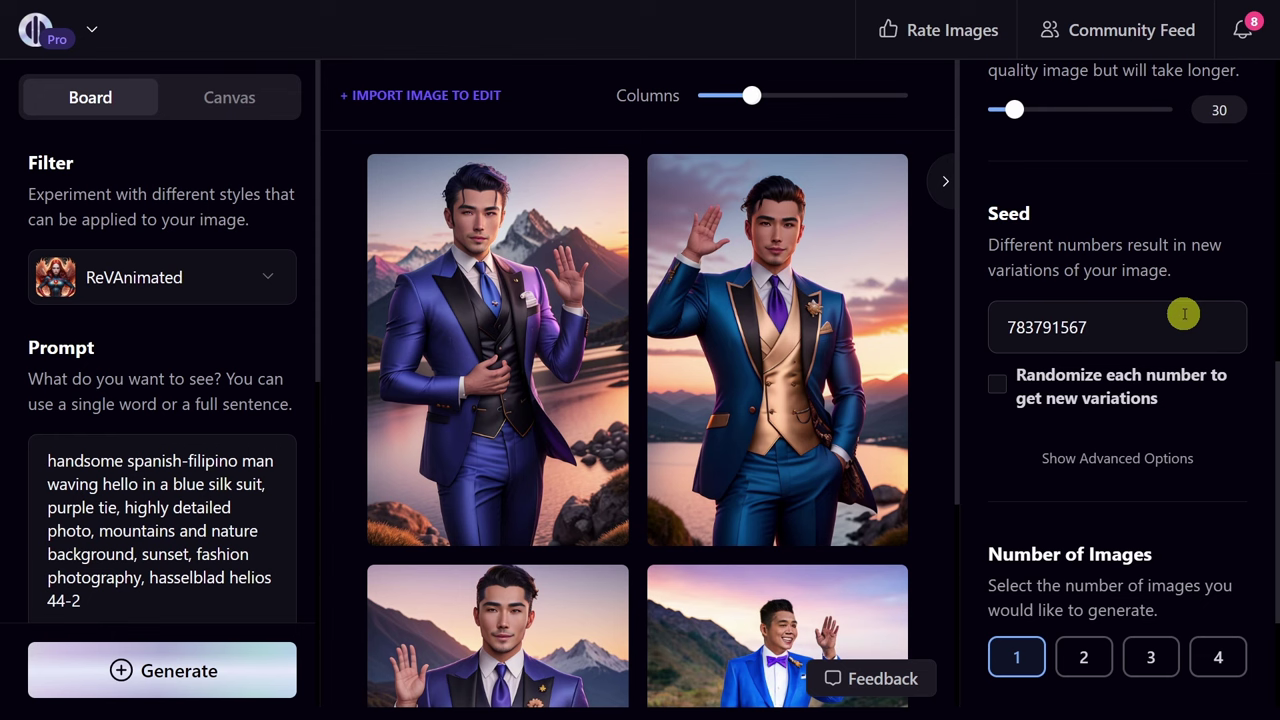
Step: Generate another variation of the waving man with seed 883791566 and view it enlarged
{"action": "key", "text": "BackSpace"}
{"action": "type", "text": "6"}
{"action": "key", "text": "Home"}
{"action": "key", "text": "Delete"}
{"action": "type", "text": "8"}
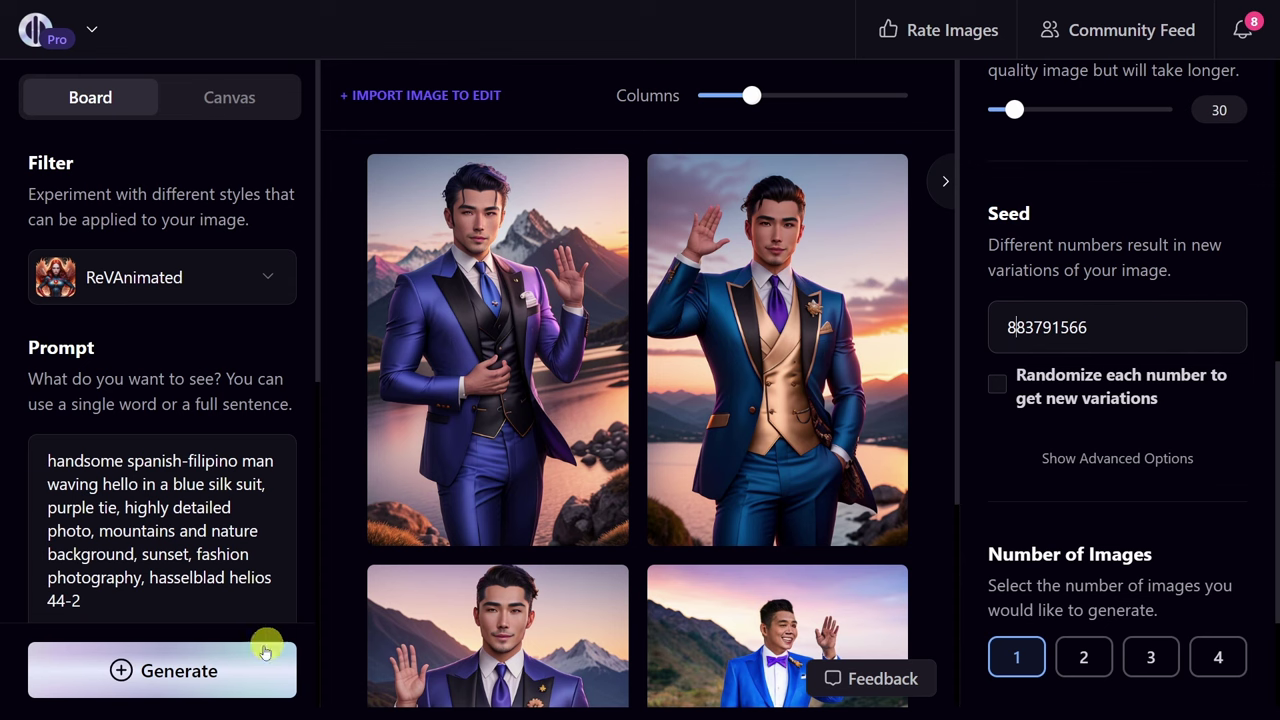
{"action": "left_click", "coordinate": [265, 651]}
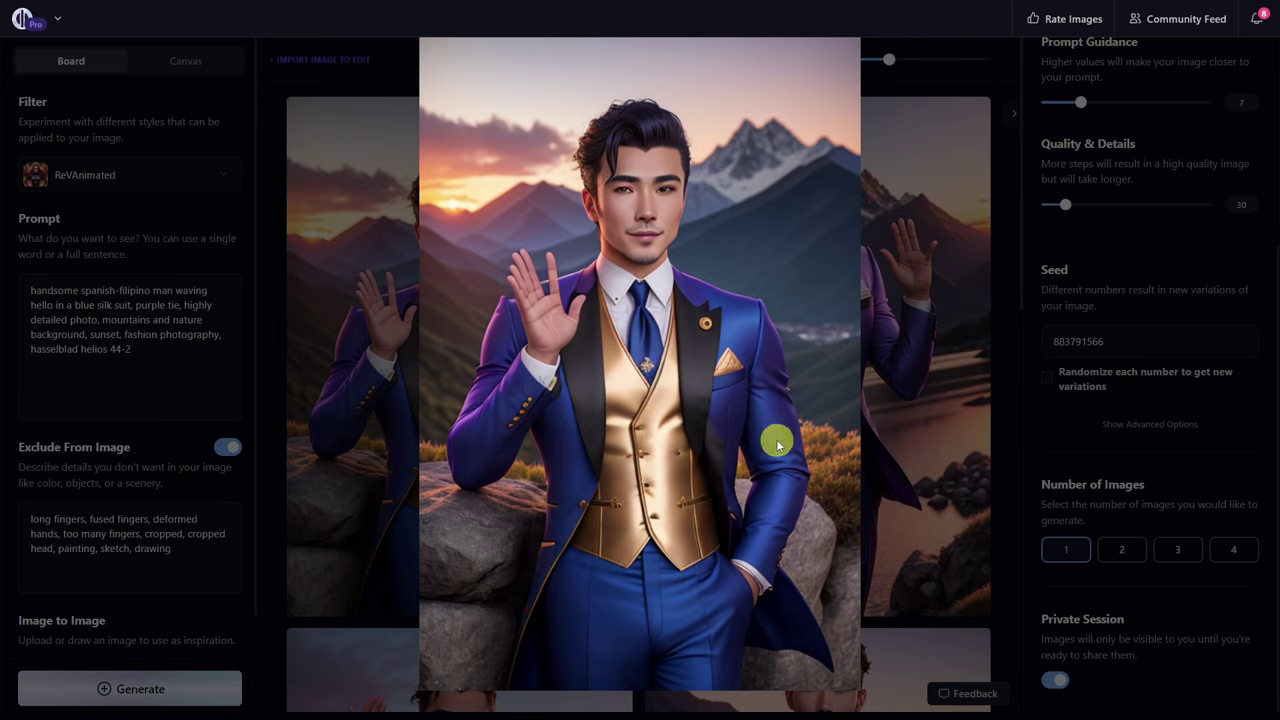
{"action": "left_click", "coordinate": [940, 392]}
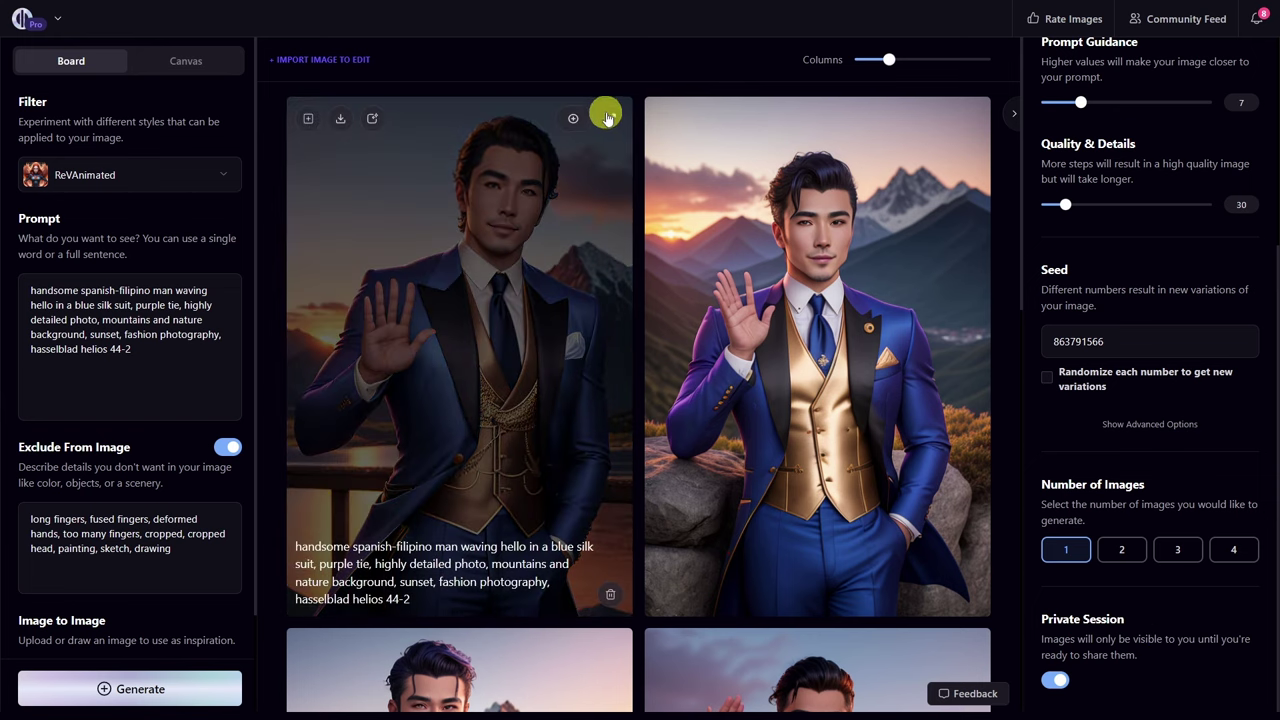
Step: View the newest variation with the railing background enlarged, and generate another one with seed 884791566
{"action": "left_click", "coordinate": [607, 115]}
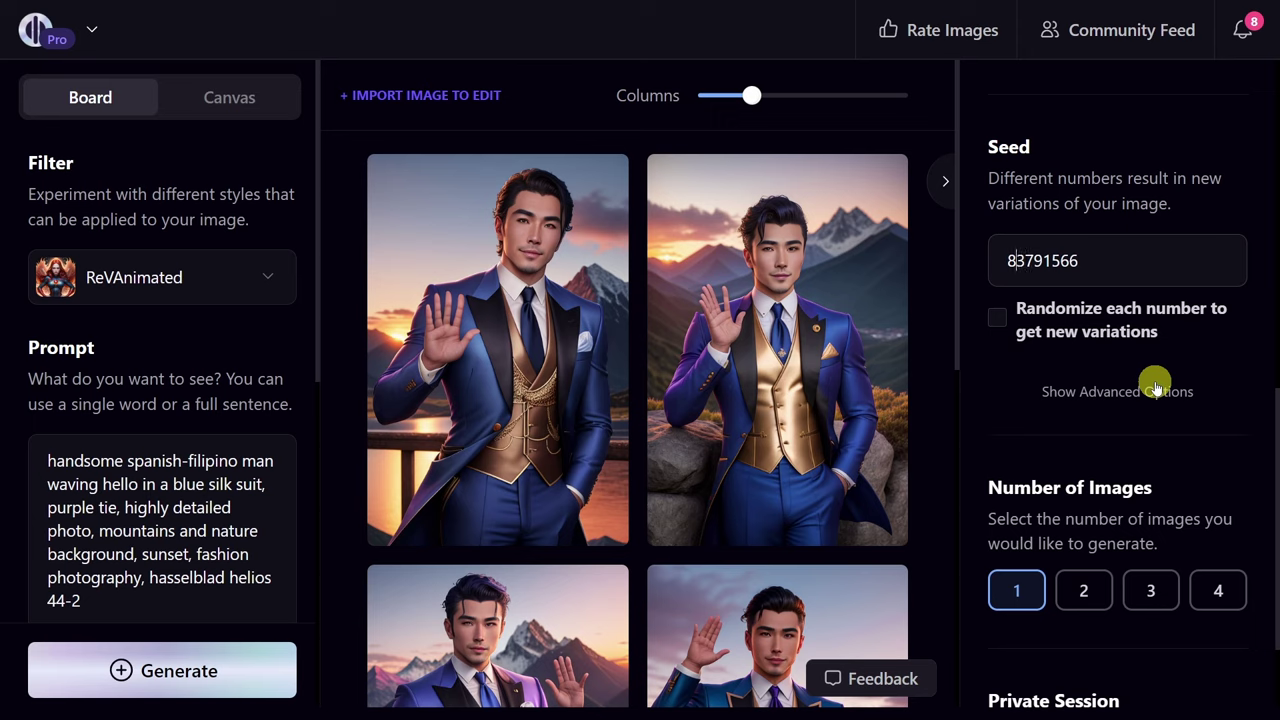
{"action": "type", "text": "8"}
{"action": "key", "text": "Right"}
{"action": "key", "text": "BackSpace"}
{"action": "type", "text": "4"}
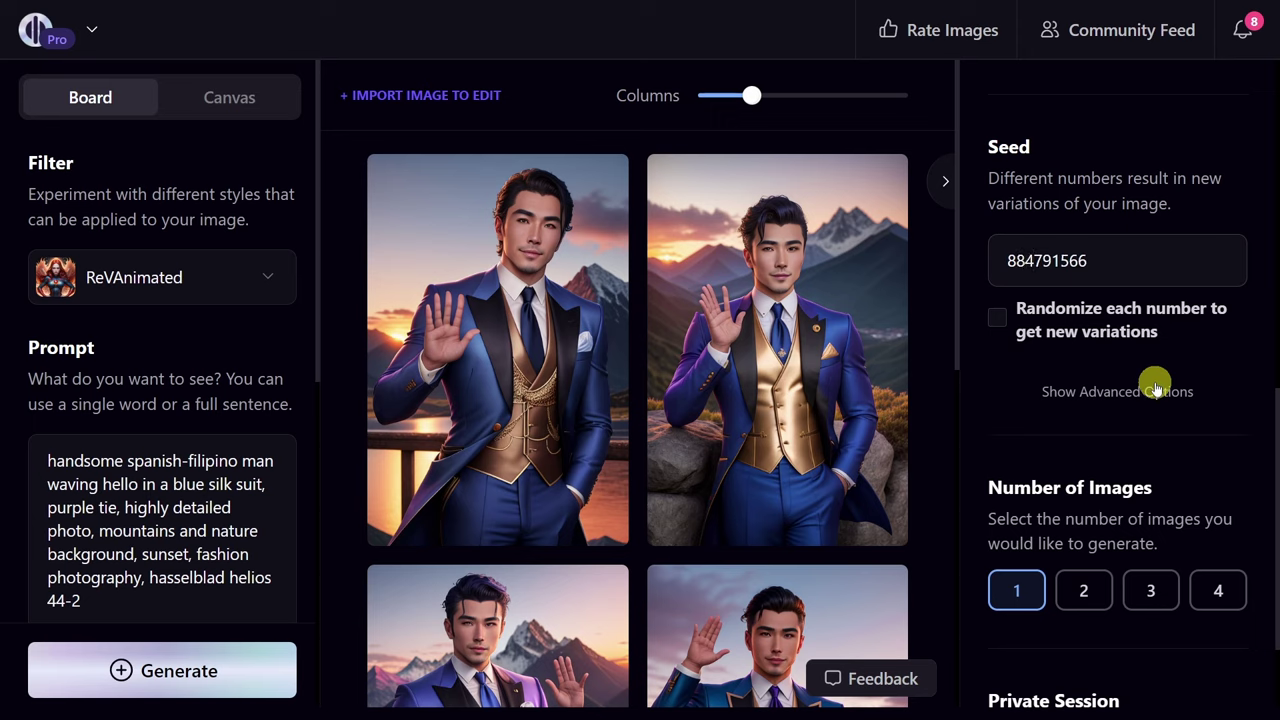
{"action": "left_click", "coordinate": [251, 671]}
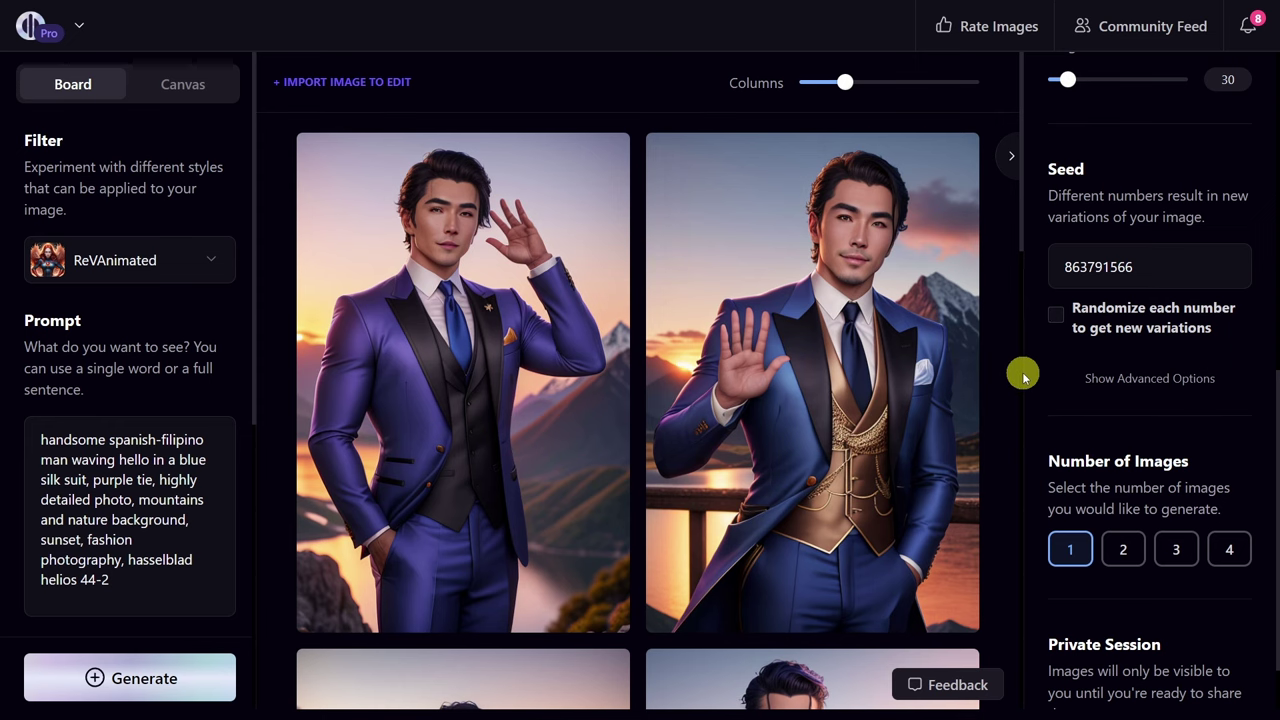
Step: Use the variation with the gold-chained vest and railing as the image-to-image source, and apply the Realistic Vision 2 filter
{"action": "left_click", "coordinate": [899, 170]}
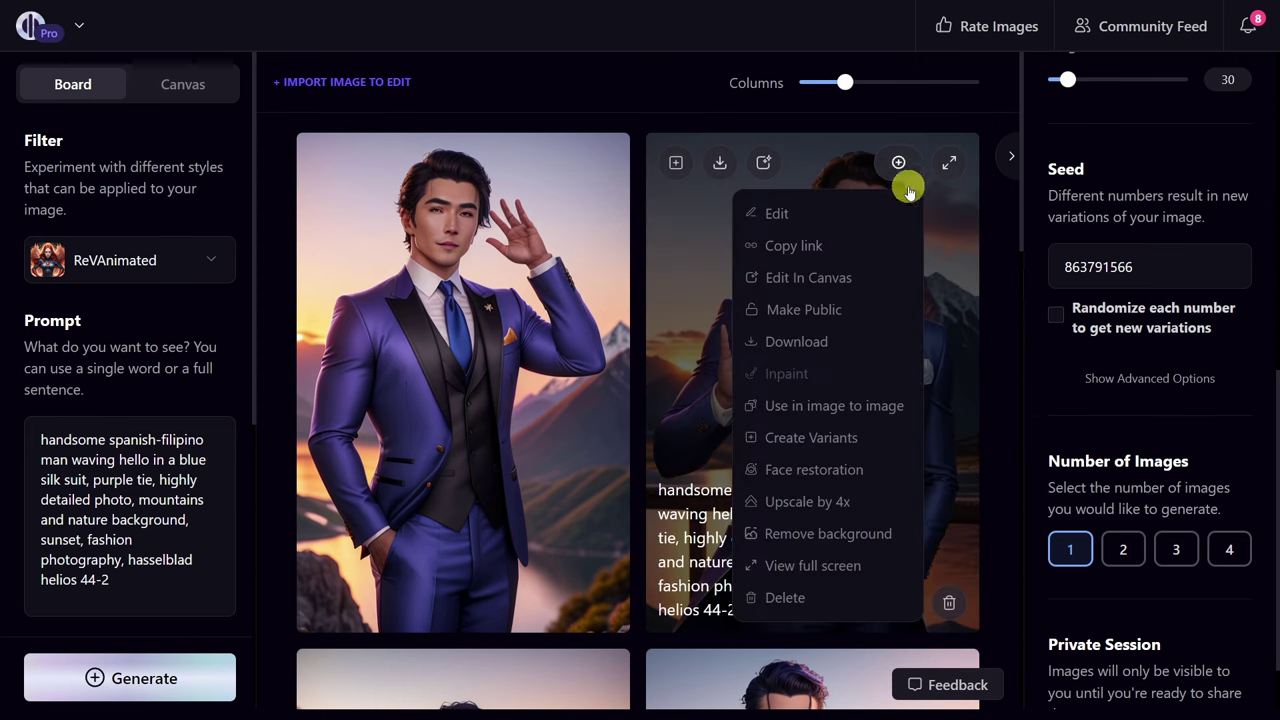
{"action": "left_click", "coordinate": [884, 404]}
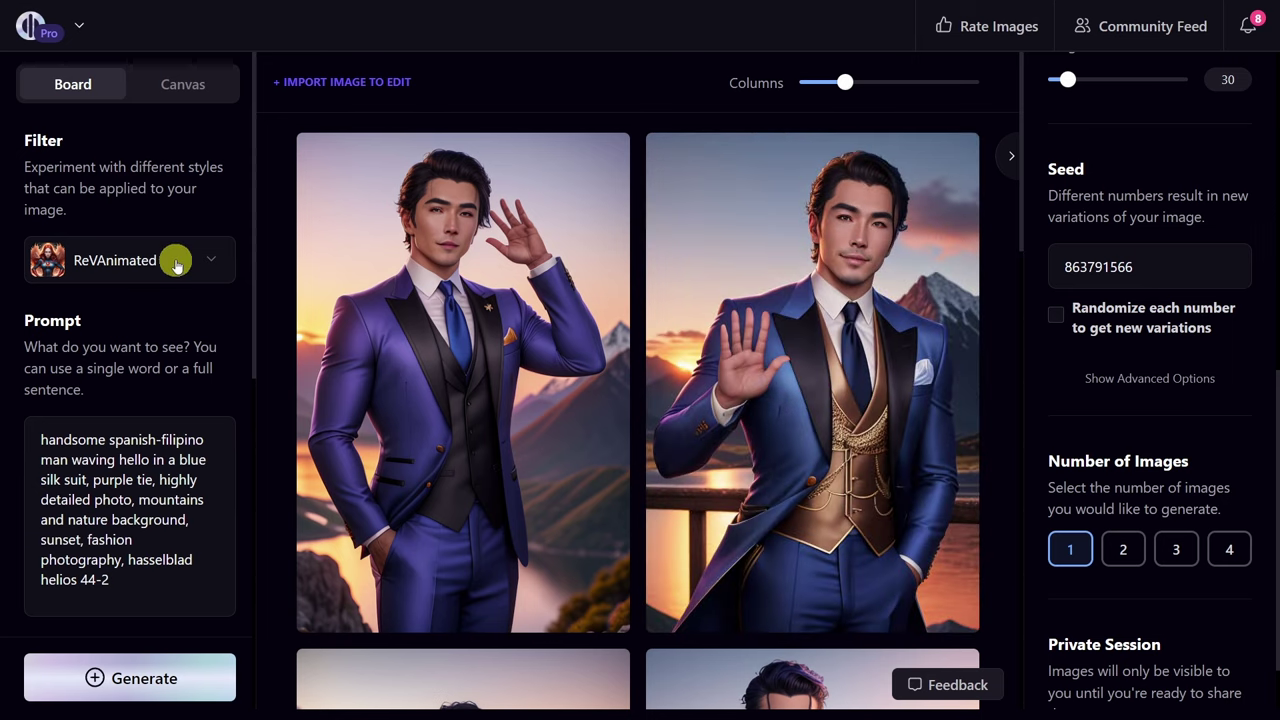
{"action": "left_click", "coordinate": [175, 262]}
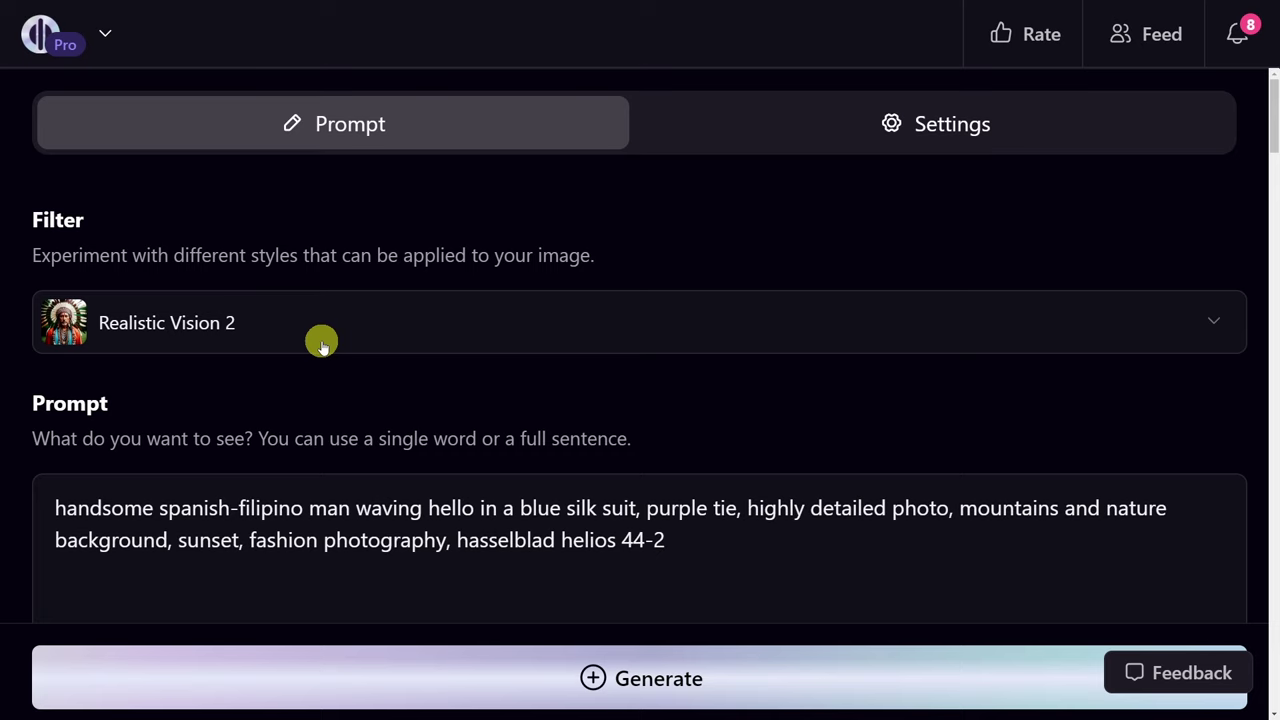
{"action": "scroll", "coordinate": [428, 329], "scroll_direction": "down", "scroll_amount": 5}
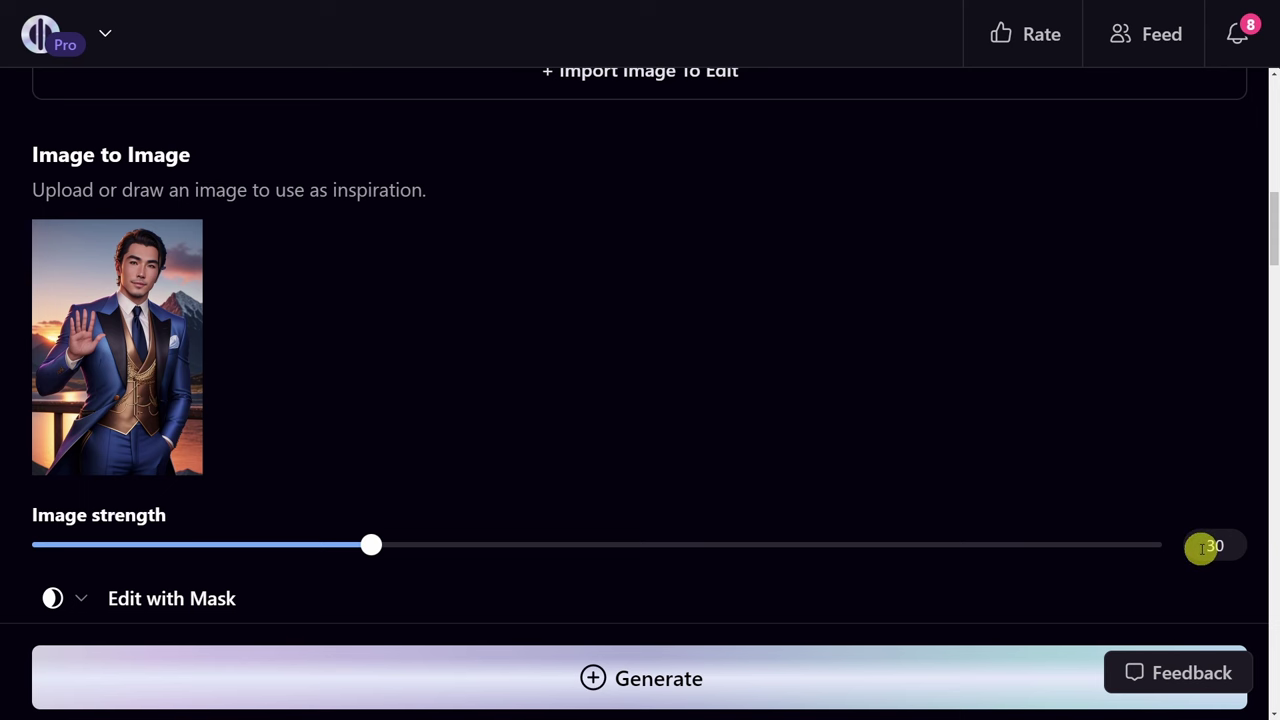
{"action": "scroll", "coordinate": [985, 481], "scroll_direction": "up", "scroll_amount": 1}
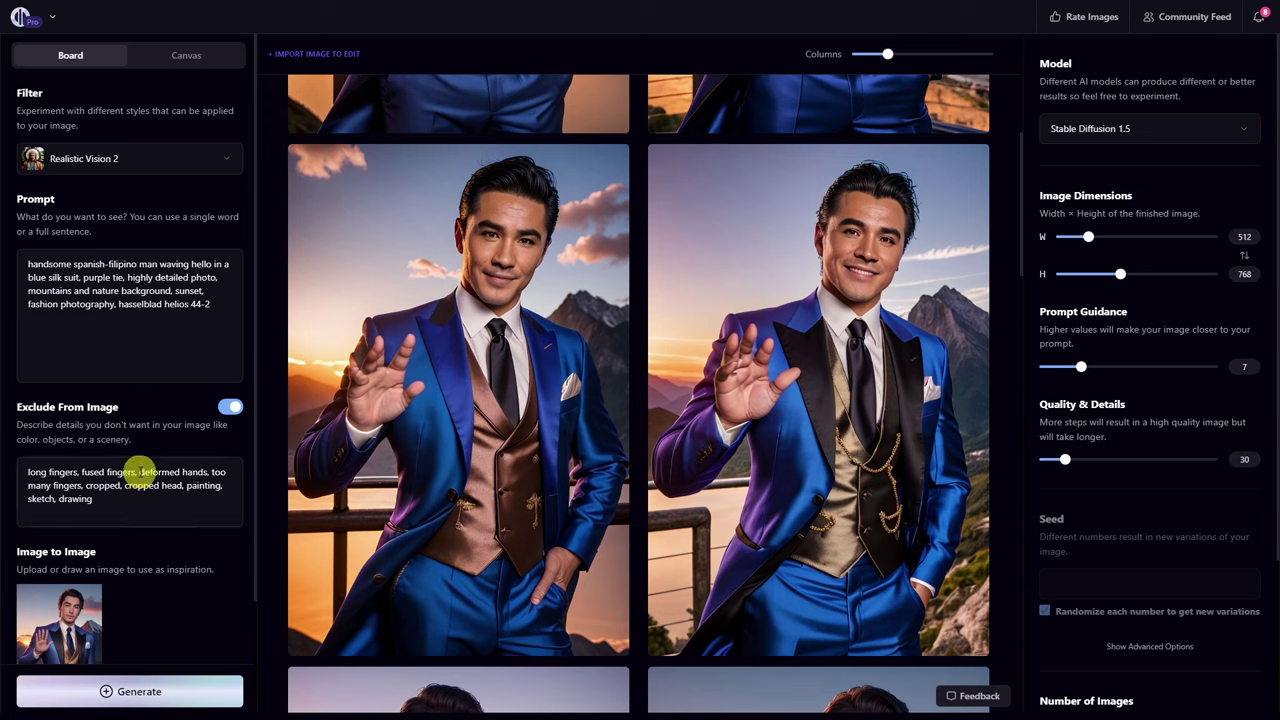
Step: Generate new images with the image strength set to 60, and view the one with the turquoise pocket square enlarged
{"action": "scroll", "coordinate": [157, 423], "scroll_direction": "down", "scroll_amount": 2}
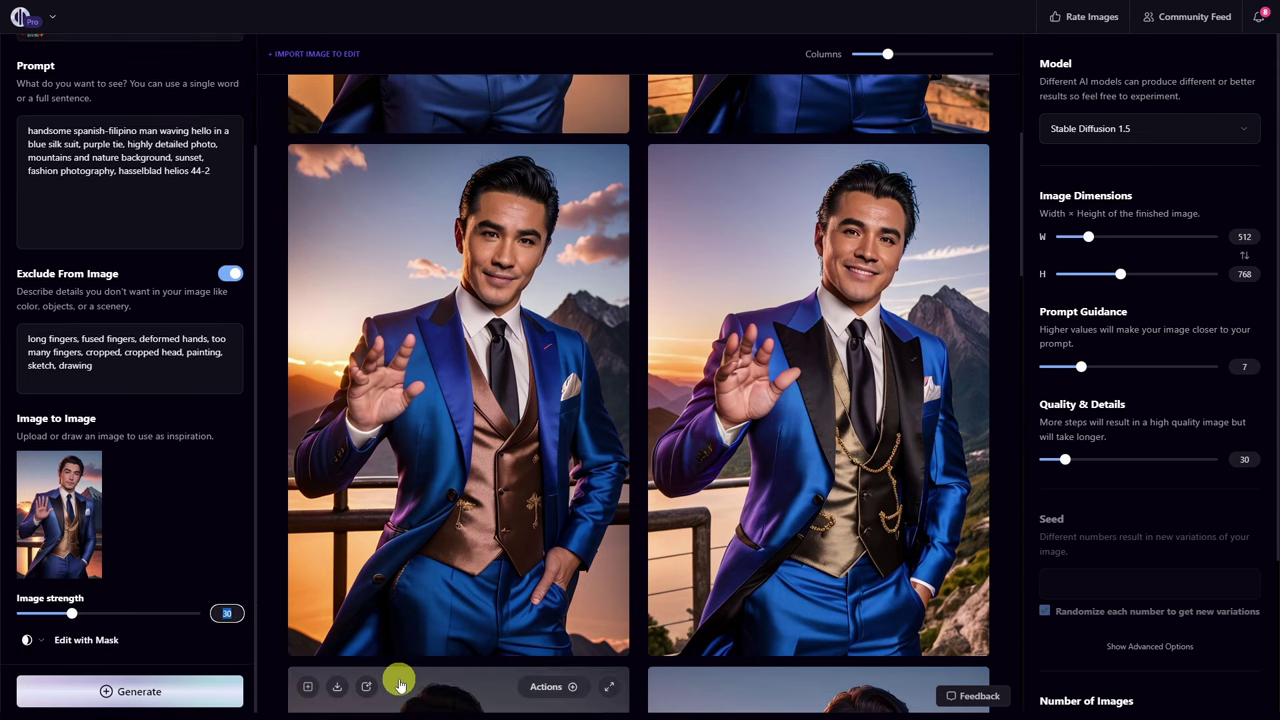
{"action": "type", "text": "60"}
{"action": "left_click", "coordinate": [224, 700]}
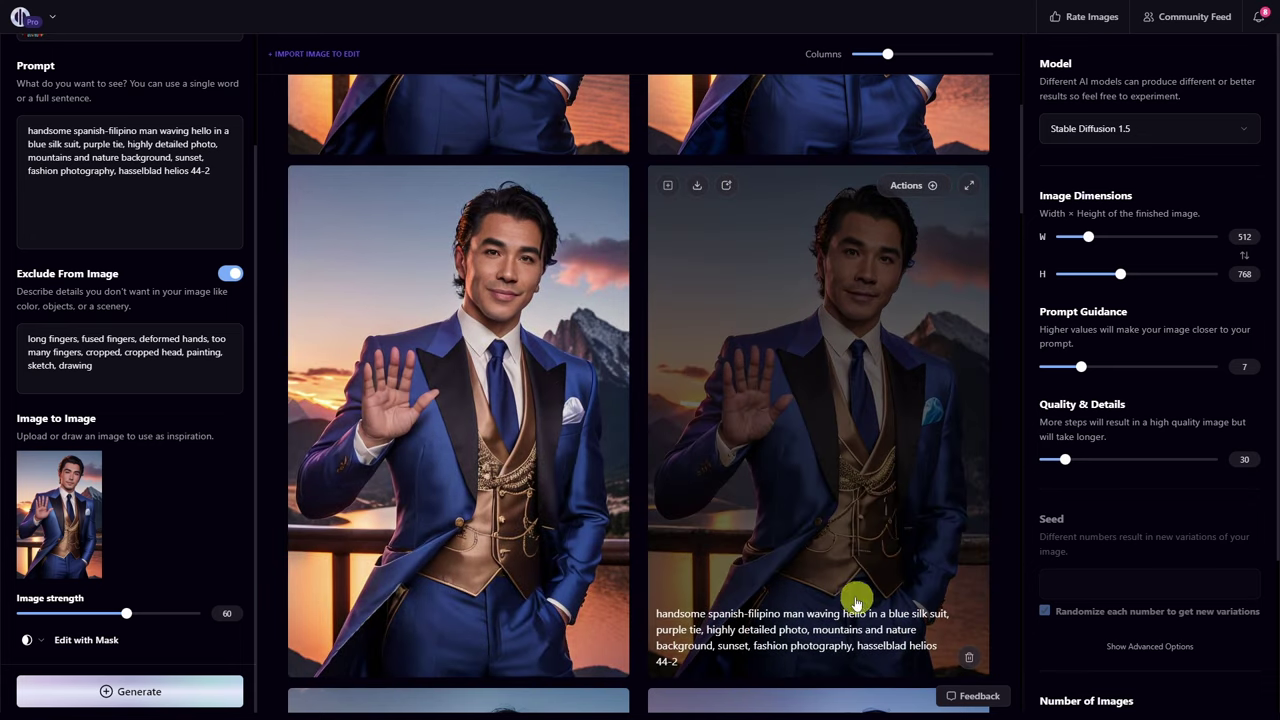
{"action": "left_click", "coordinate": [958, 629]}
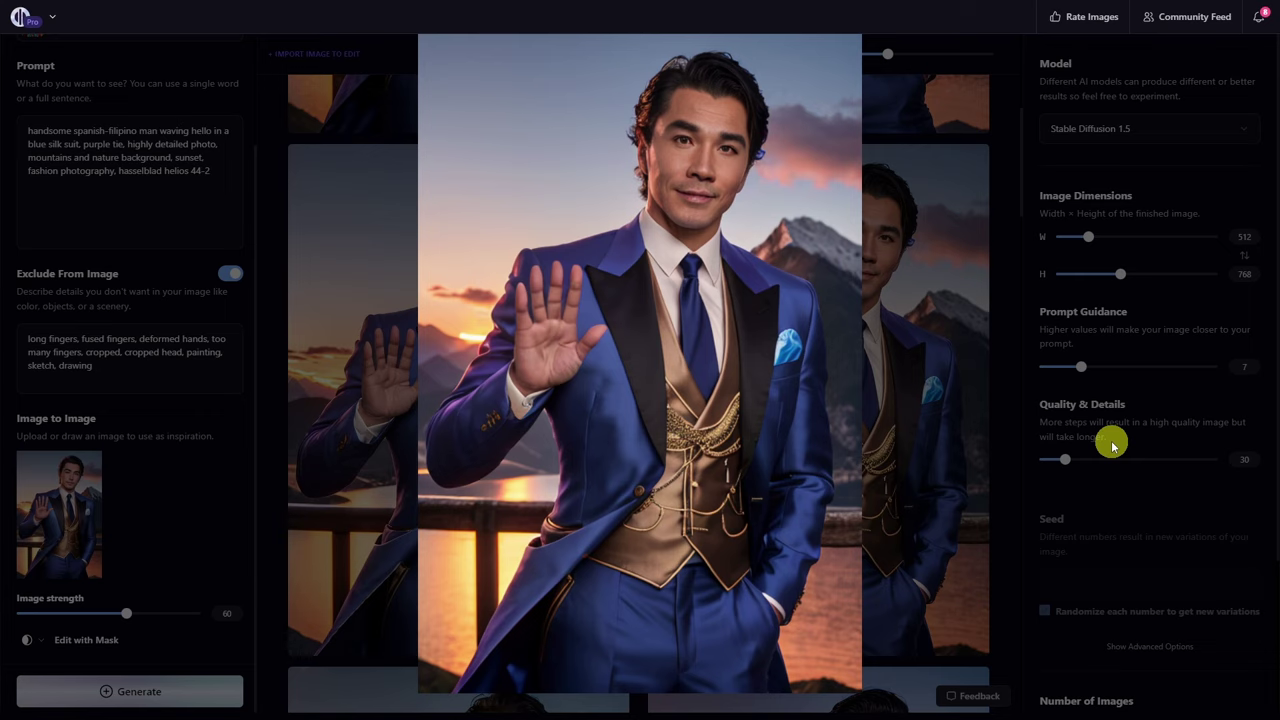
{"action": "left_click", "coordinate": [1112, 446]}
Step: Use the image with the turquoise pocket square as the image-to-image source, and generate images from it with the RPG 4 filter
{"action": "left_click", "coordinate": [925, 164]}
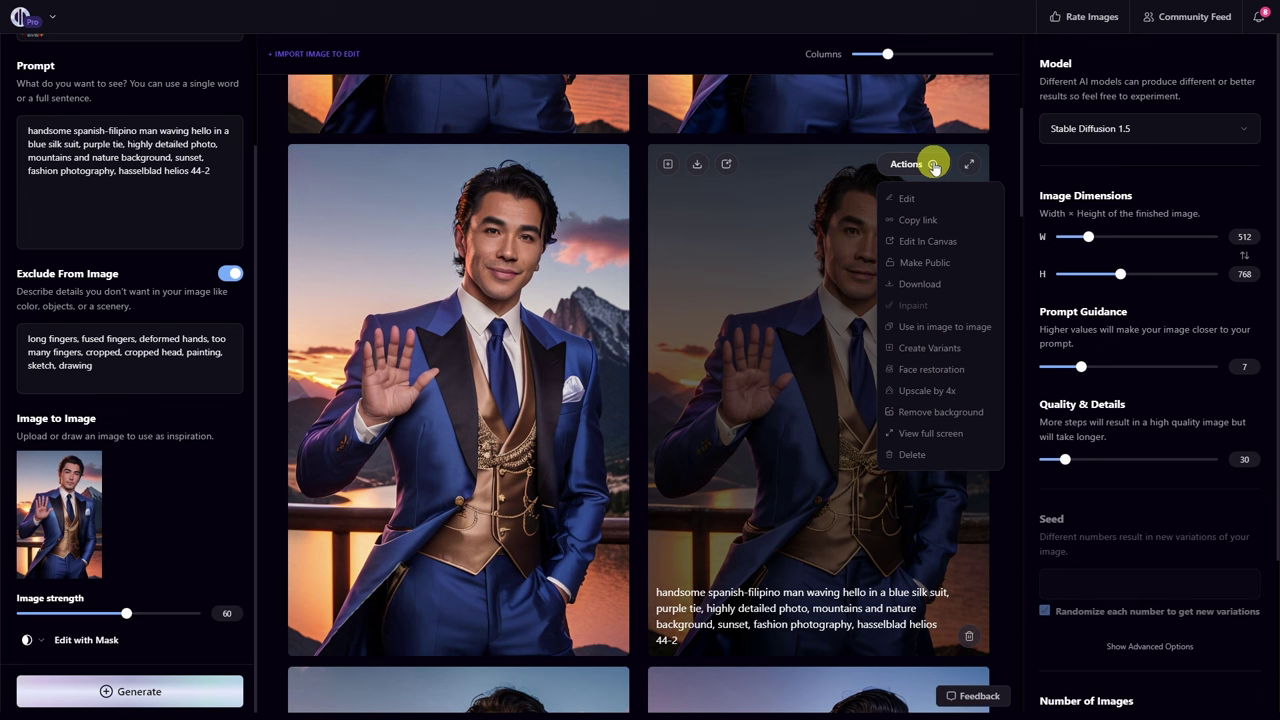
{"action": "left_click", "coordinate": [944, 327]}
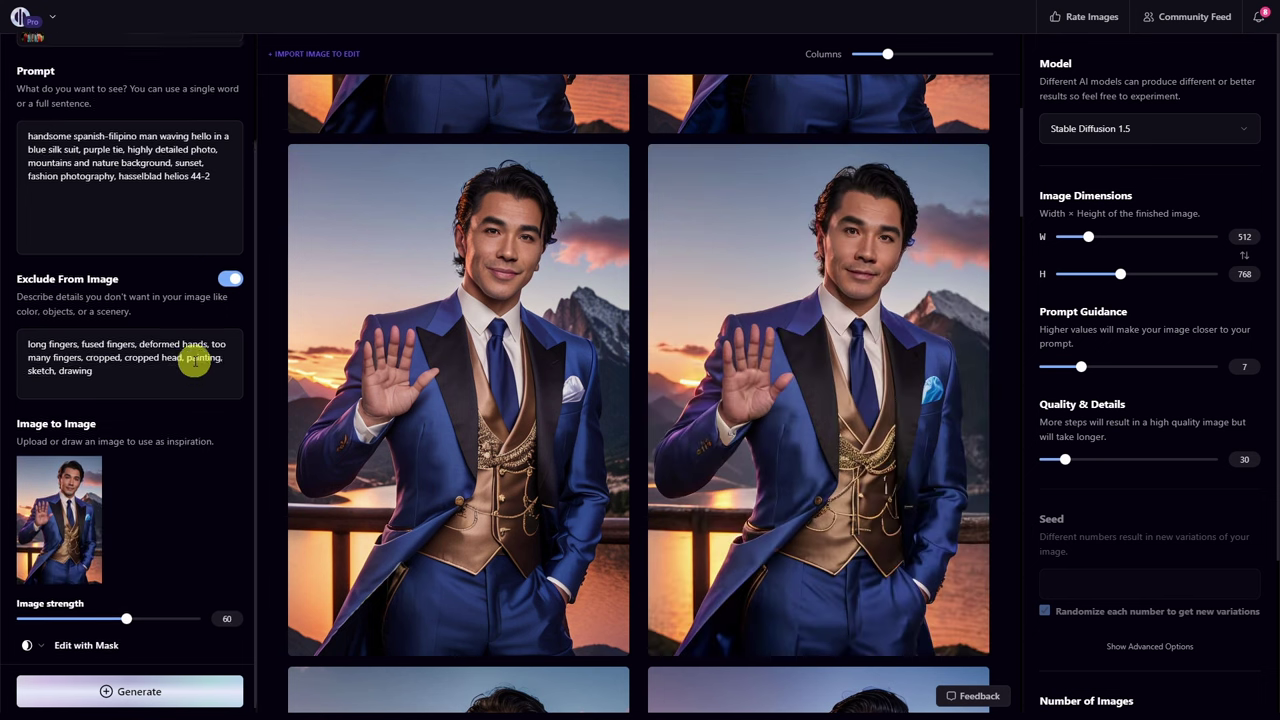
{"action": "scroll", "coordinate": [195, 365], "scroll_direction": "up", "scroll_amount": 3}
{"action": "left_click", "coordinate": [189, 159]}
{"action": "left_click", "coordinate": [309, 306]}
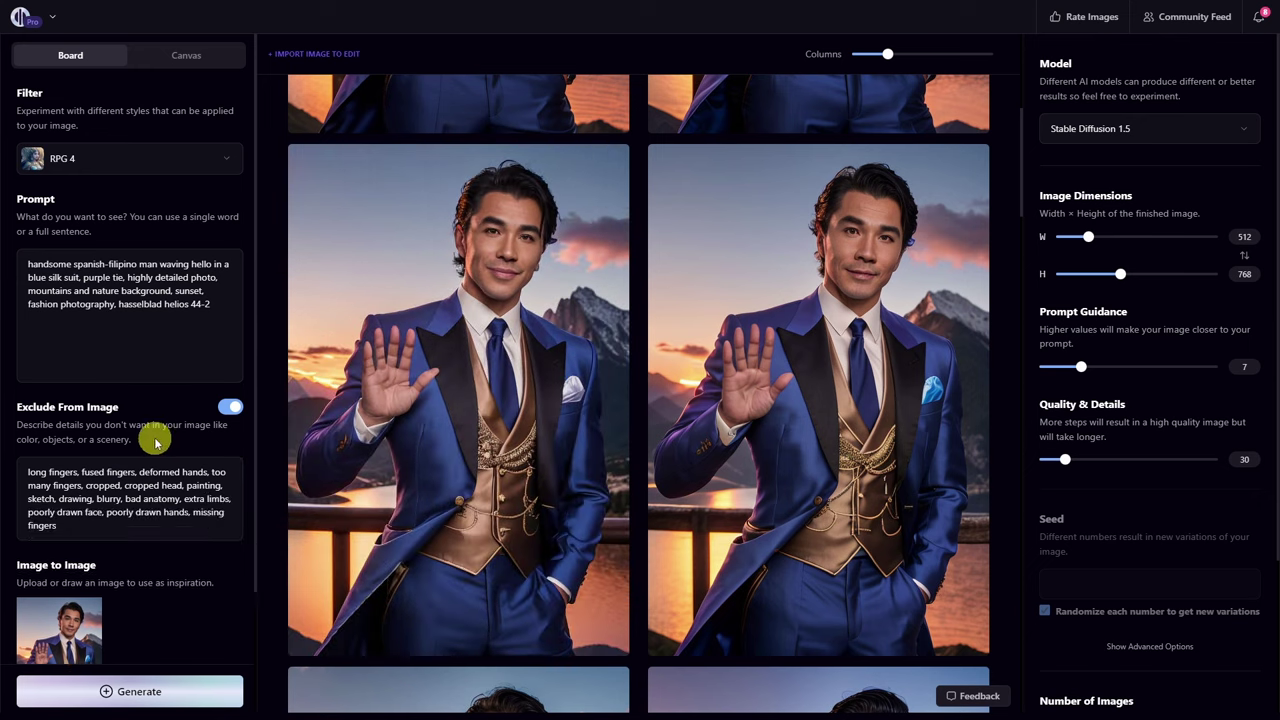
{"action": "scroll", "coordinate": [150, 447], "scroll_direction": "down", "scroll_amount": 2}
{"action": "left_click", "coordinate": [178, 690]}
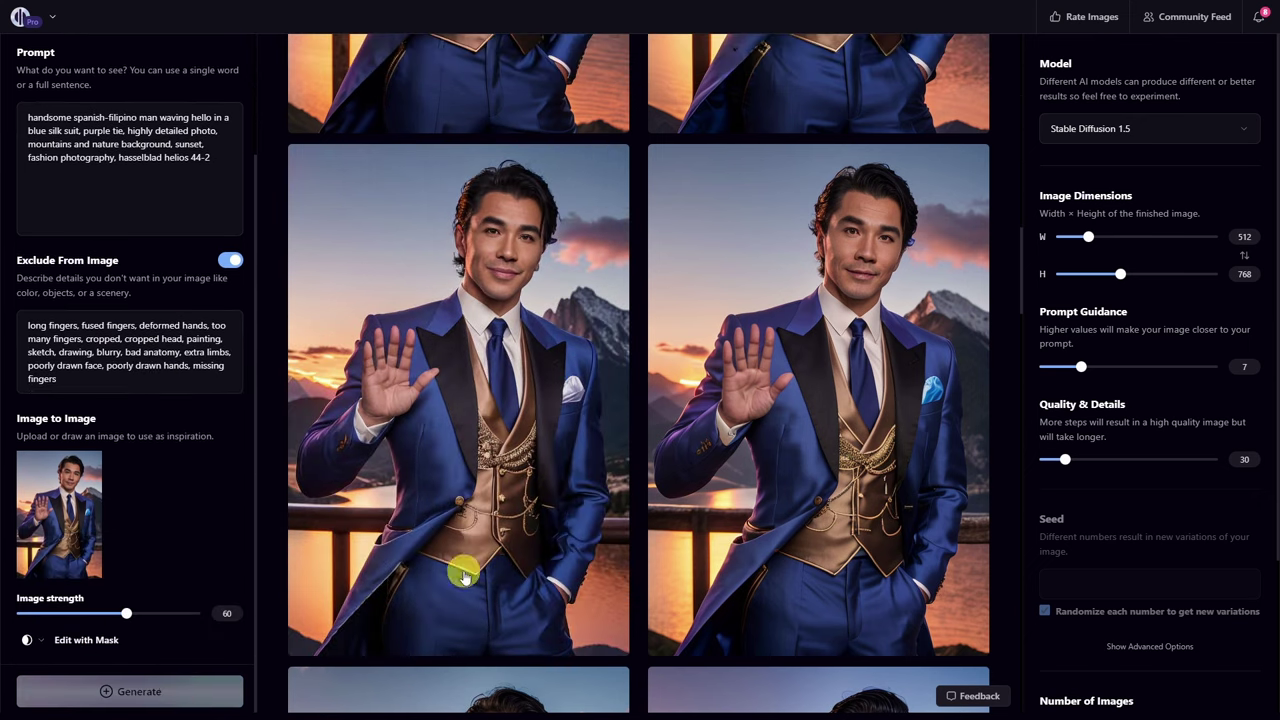
{"action": "left_click", "coordinate": [754, 551]}
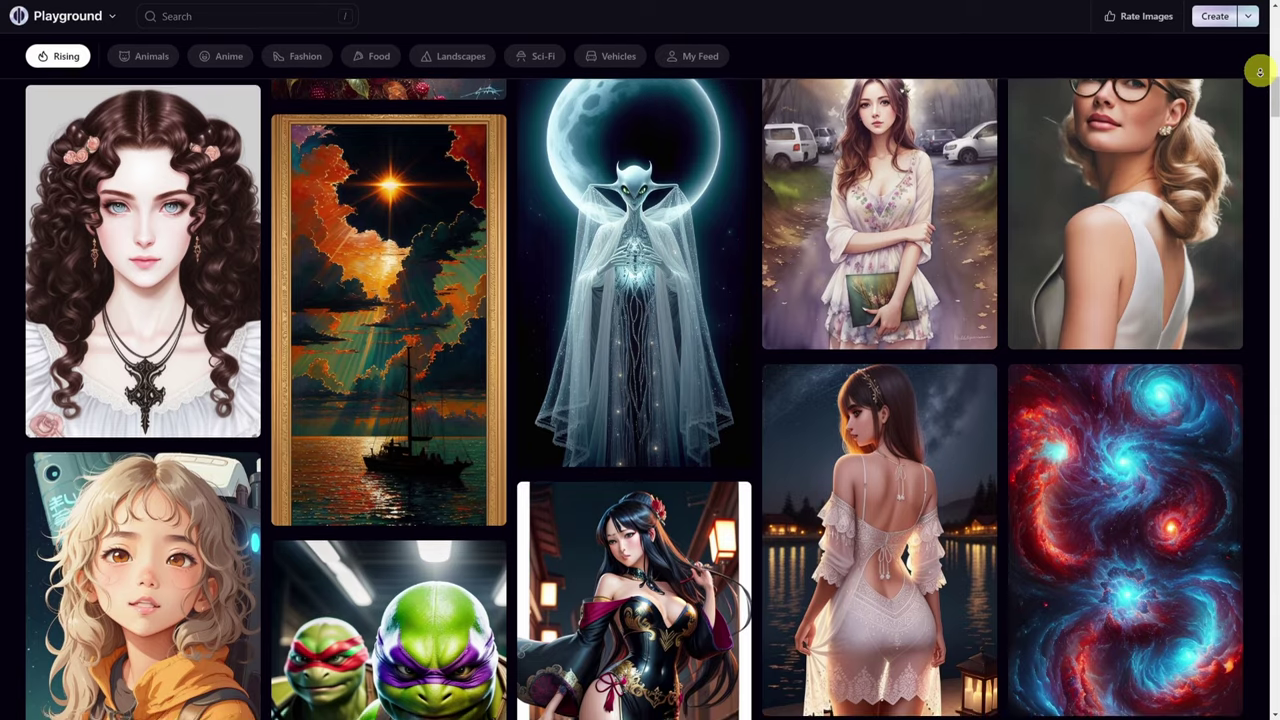
Step: Browse the Rising images in the community feed for examples of different styles and subjects
{"action": "scroll", "coordinate": [1260, 72], "scroll_direction": "down", "scroll_amount": 1}
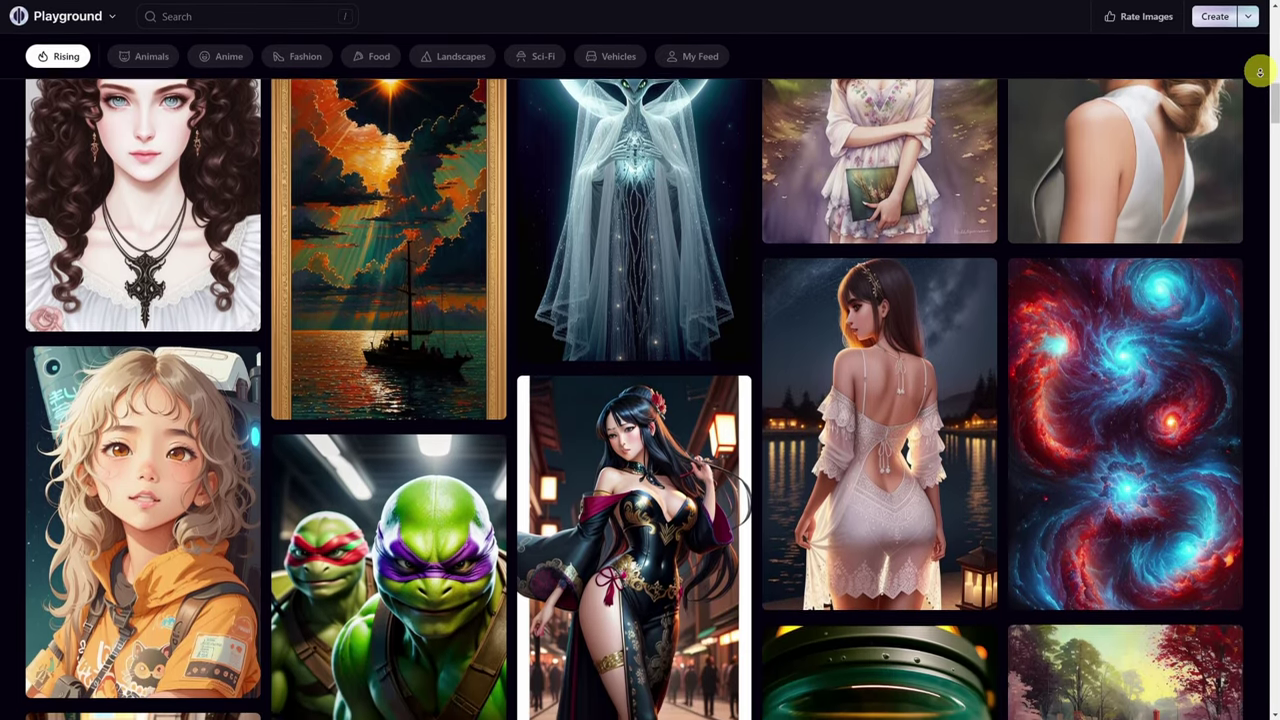
{"action": "scroll", "coordinate": [1260, 72], "scroll_direction": "down", "scroll_amount": 1}
{"action": "scroll", "coordinate": [1260, 72], "scroll_direction": "down", "scroll_amount": 1}
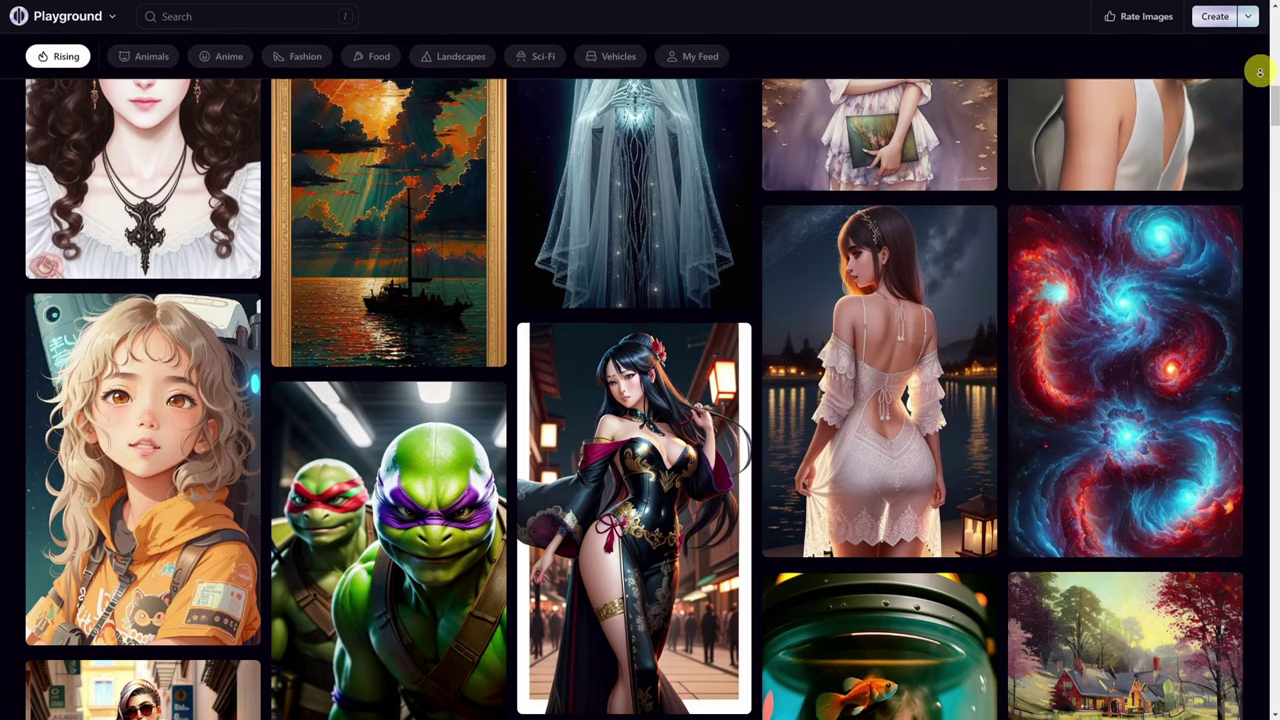
{"action": "scroll", "coordinate": [1260, 72], "scroll_direction": "down", "scroll_amount": 4}
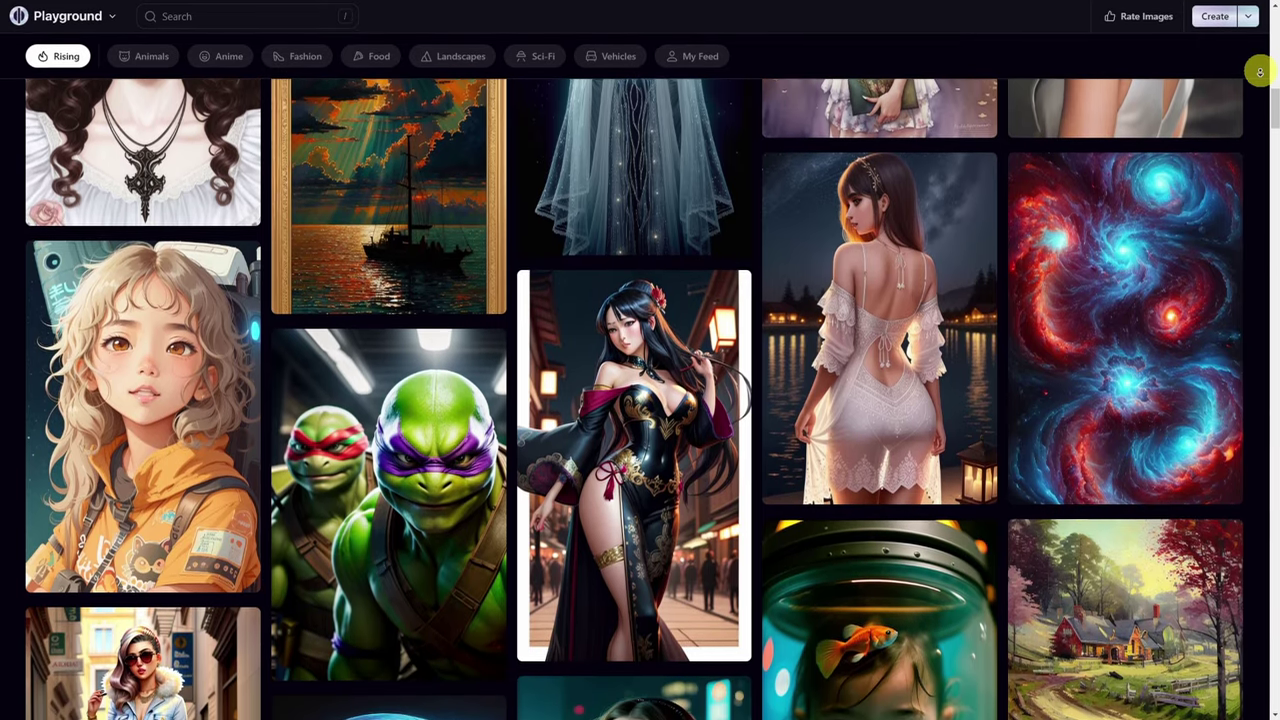
{"action": "scroll", "coordinate": [1260, 72], "scroll_direction": "down", "scroll_amount": 1}
{"action": "scroll", "coordinate": [1260, 72], "scroll_direction": "down", "scroll_amount": 2}
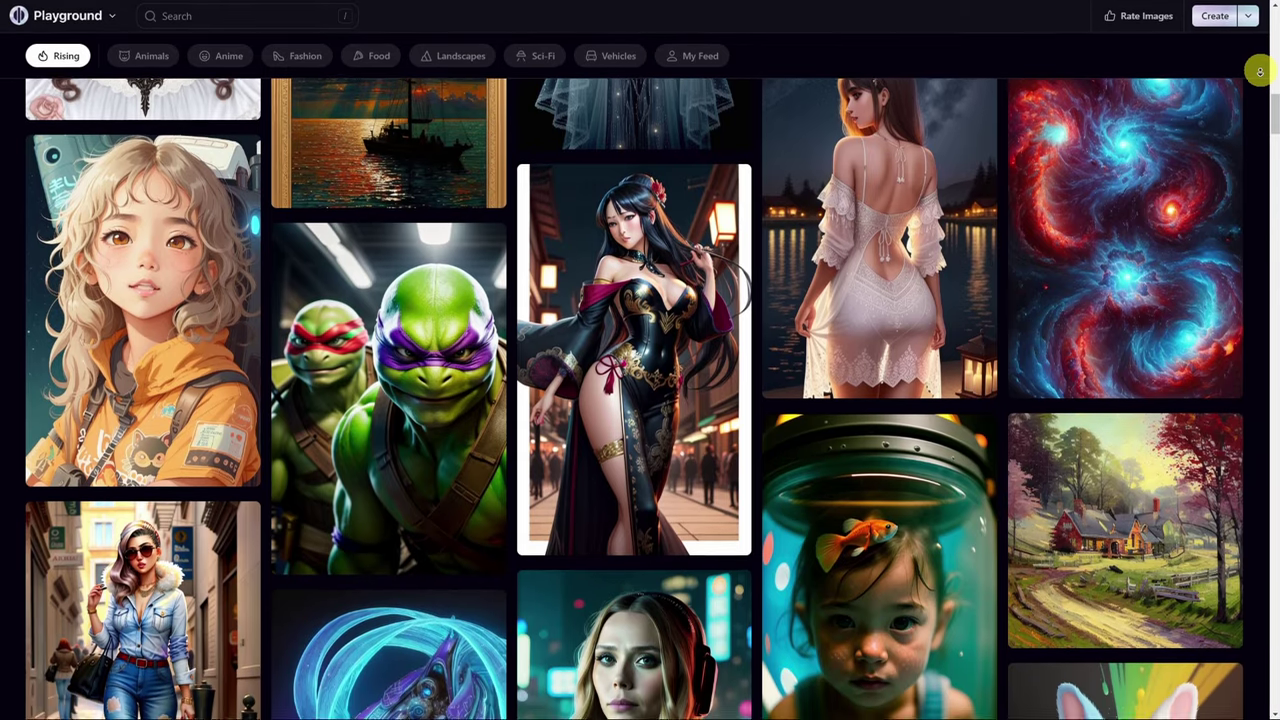
{"action": "scroll", "coordinate": [1260, 72], "scroll_direction": "down", "scroll_amount": 1}
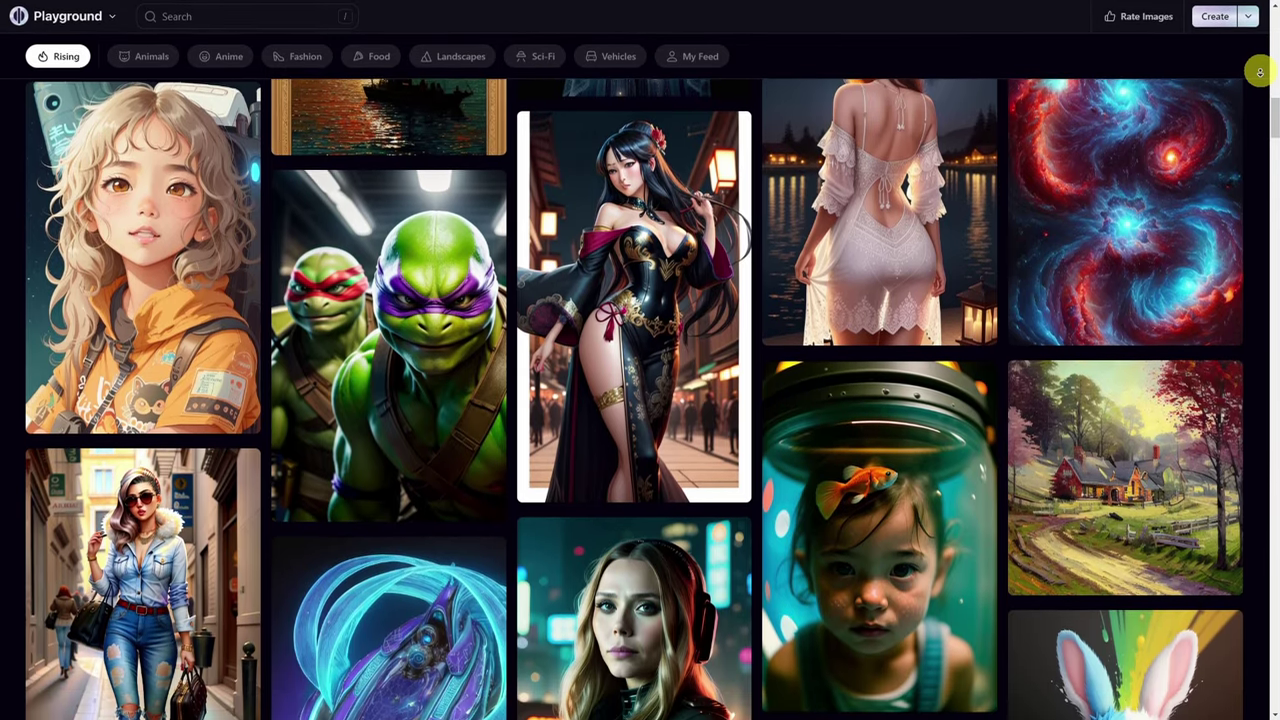
{"action": "scroll", "coordinate": [1260, 72], "scroll_direction": "down", "scroll_amount": 3}
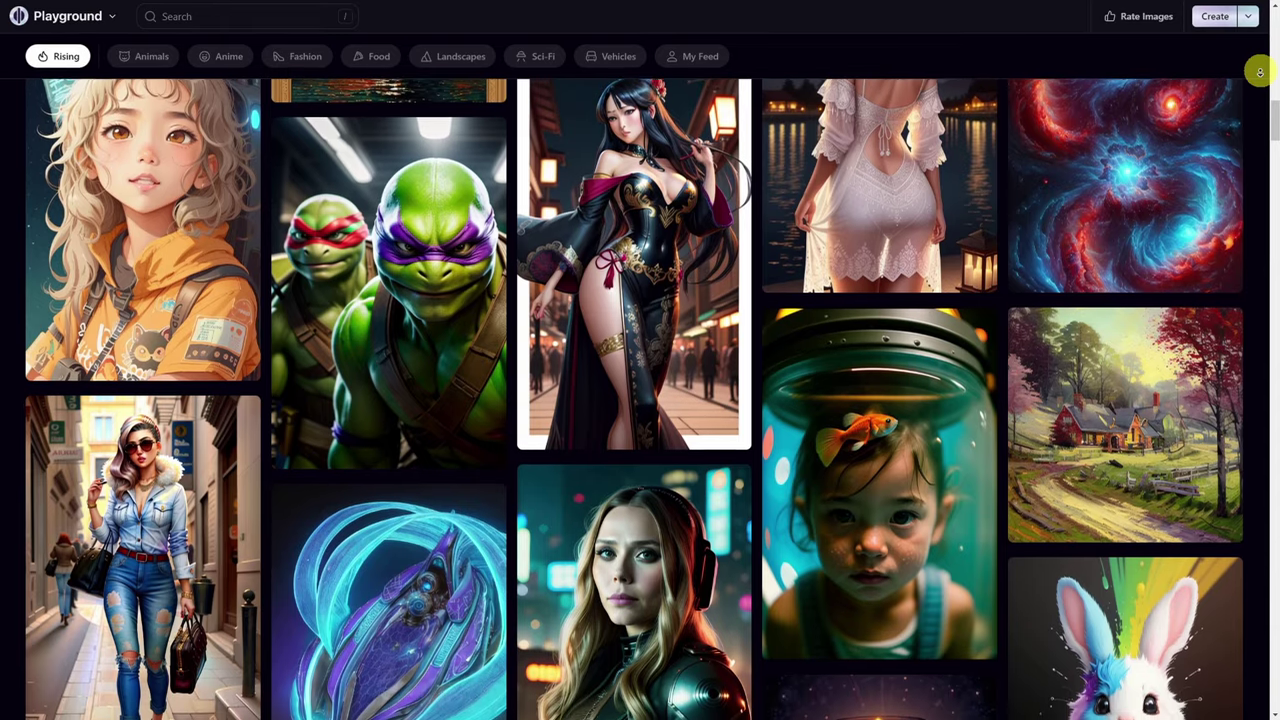
{"action": "scroll", "coordinate": [1260, 72], "scroll_direction": "down", "scroll_amount": 1}
{"action": "scroll", "coordinate": [1260, 72], "scroll_direction": "down", "scroll_amount": 1}
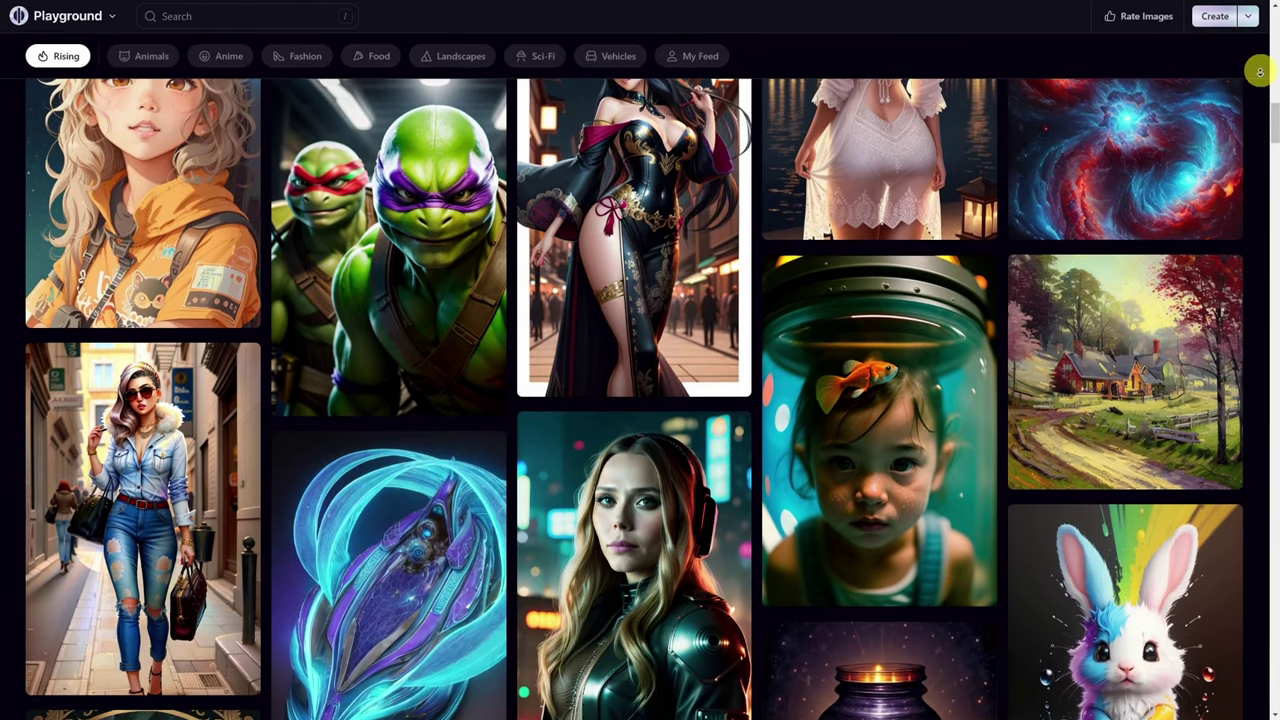
{"action": "scroll", "coordinate": [1260, 72], "scroll_direction": "down", "scroll_amount": 2}
{"action": "scroll", "coordinate": [1260, 72], "scroll_direction": "down", "scroll_amount": 3}
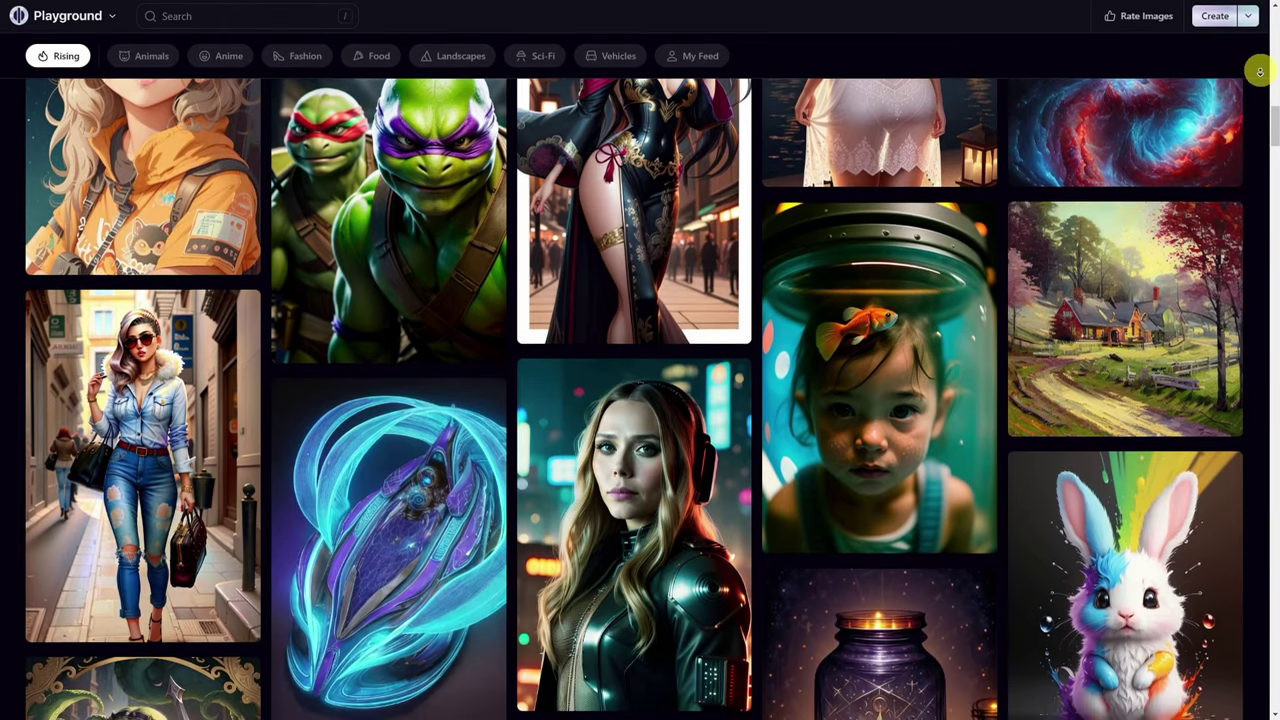